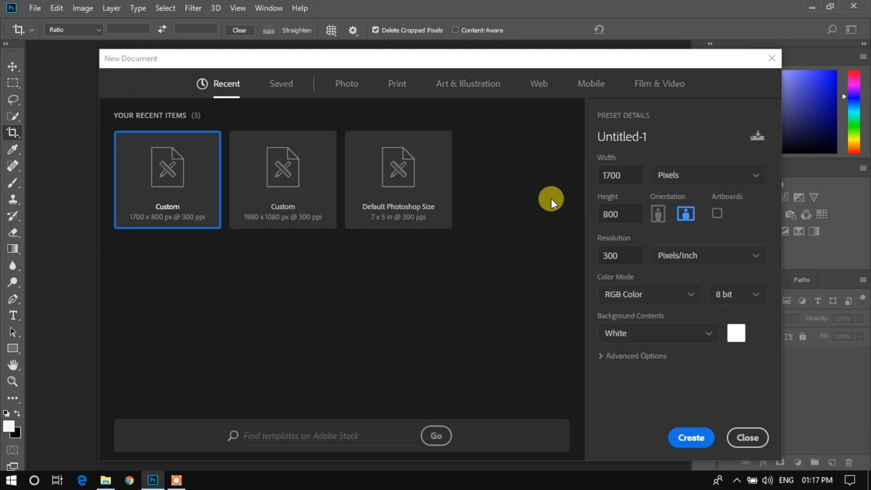
Create a new white RGB document 1700 px wide and 630 px high at 300 pixels/inch.
click(610, 214)
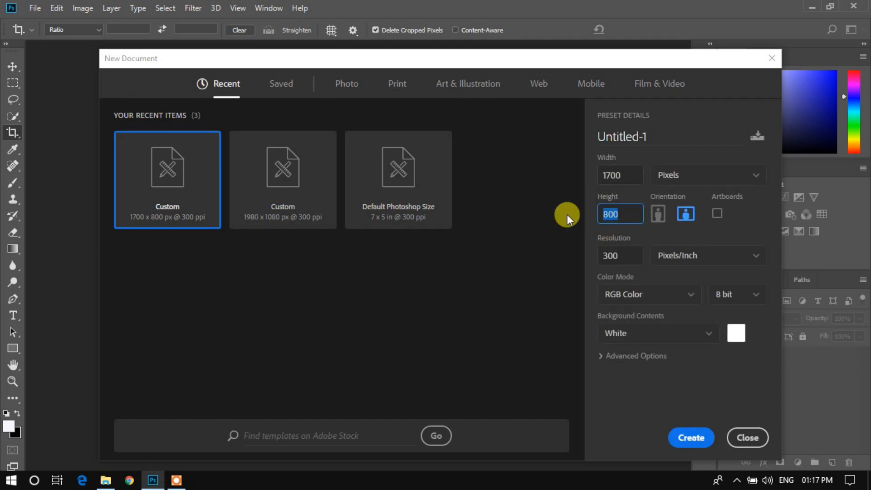
text(630)
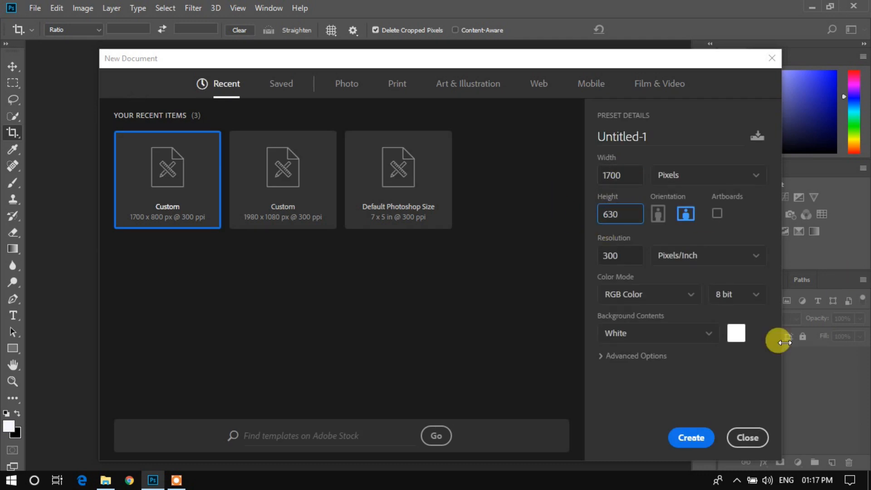
click(689, 437)
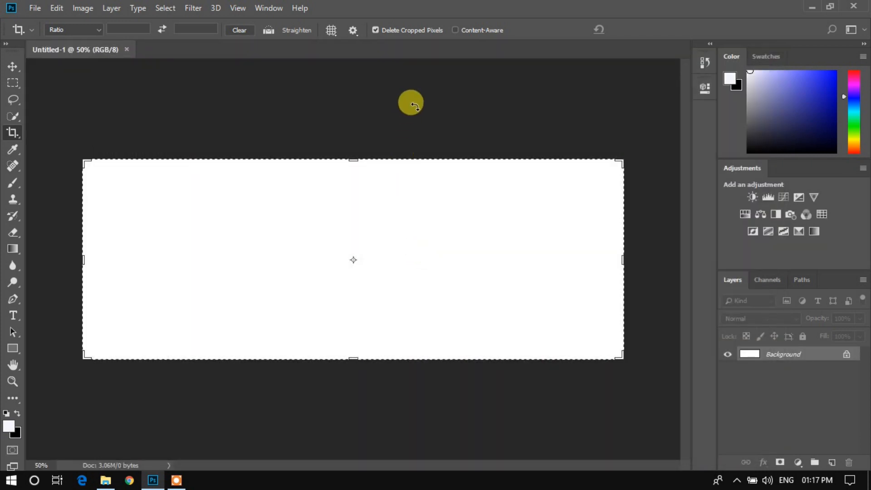
Draw a square of about 176 × 176 px in the left half of the canvas with the Rectangle tool.
click(10, 71)
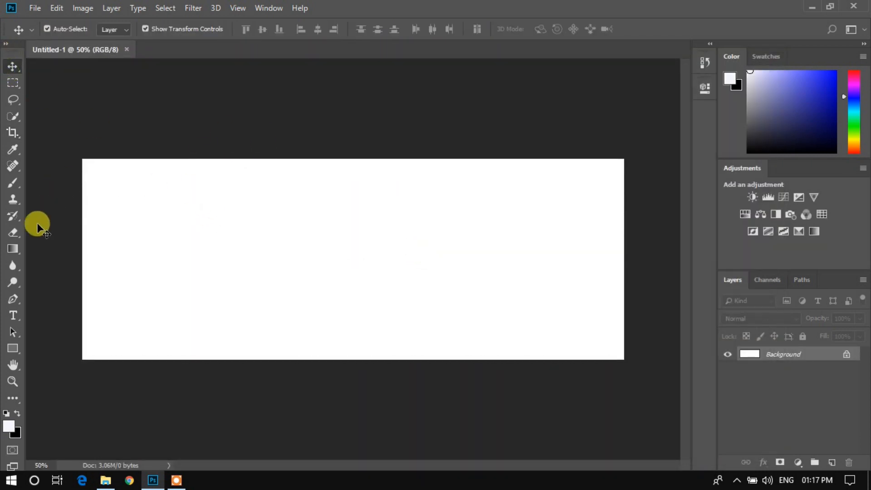
click(13, 348)
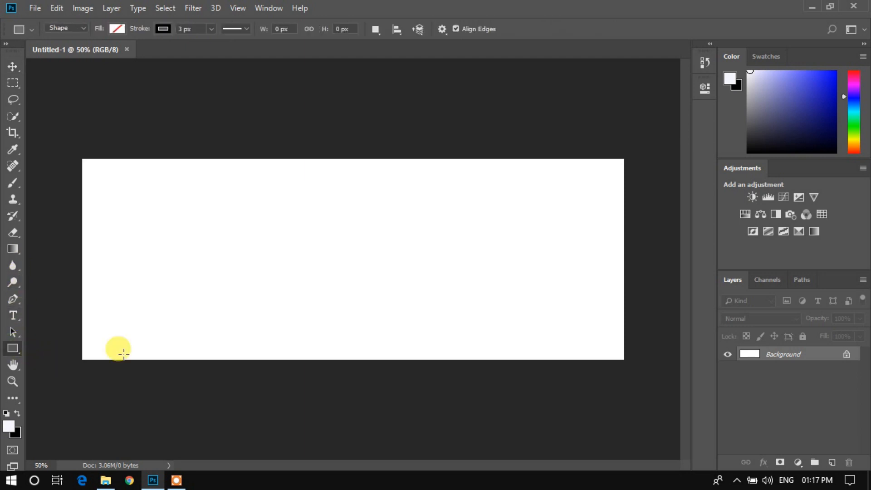
drag(209, 241, 264, 293)
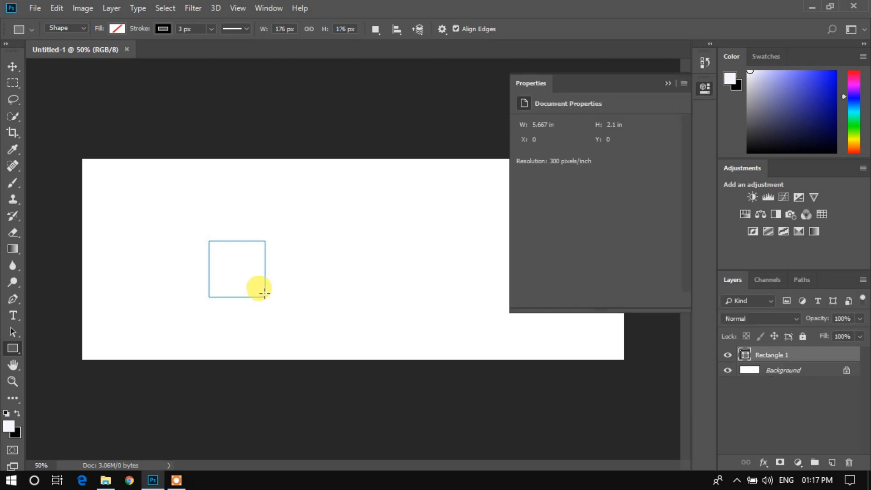
Fill the square with solid black.
click(112, 32)
click(86, 54)
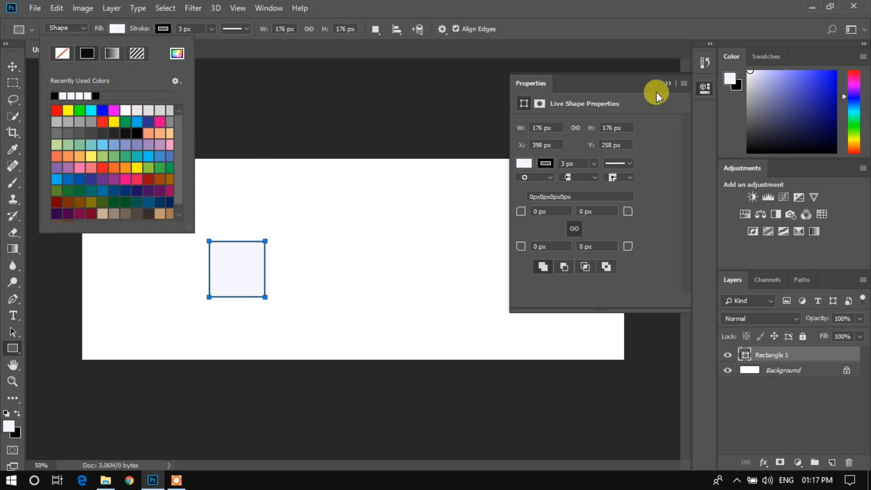
click(525, 164)
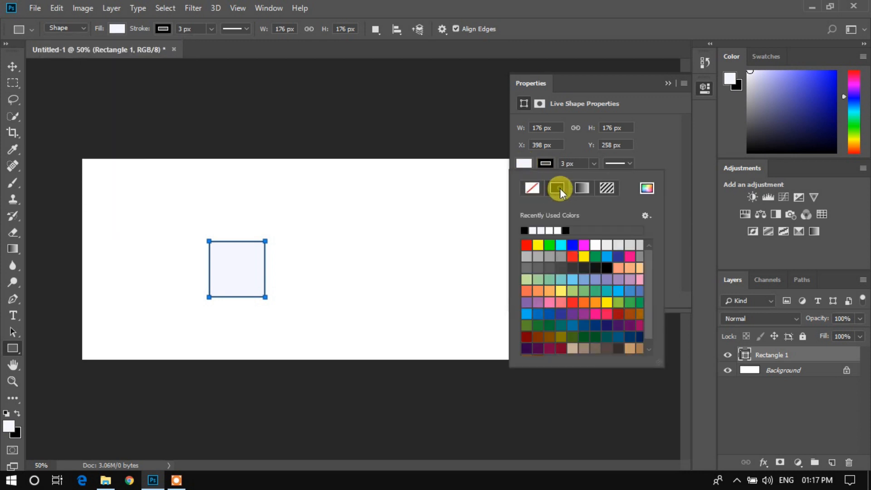
click(524, 230)
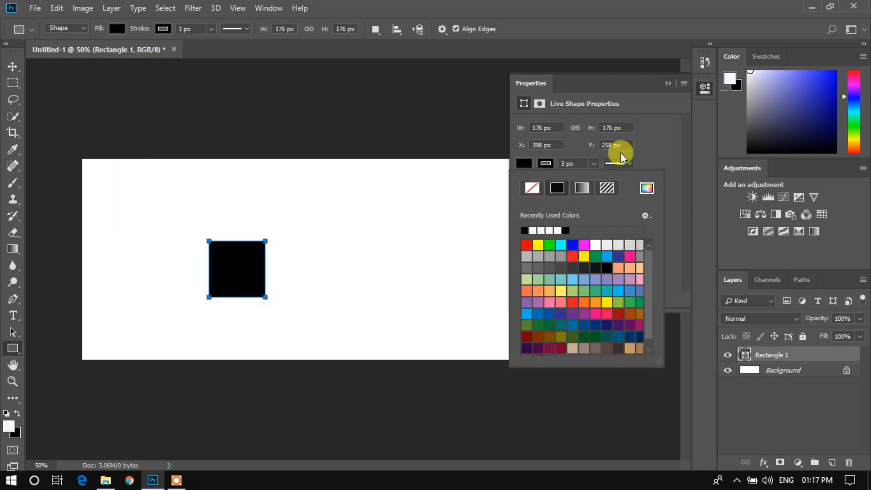
click(669, 83)
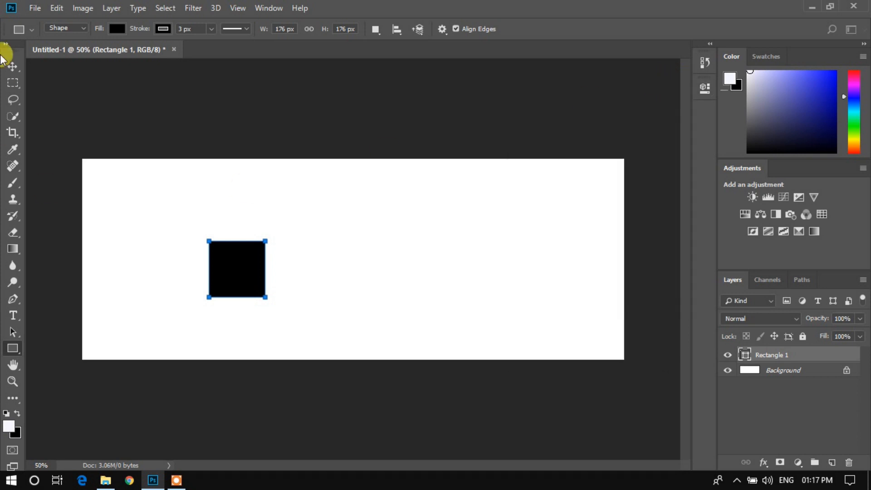
Move the lower diamond slightly up so a thin, even gap separates it from the two upper diamonds.
click(13, 66)
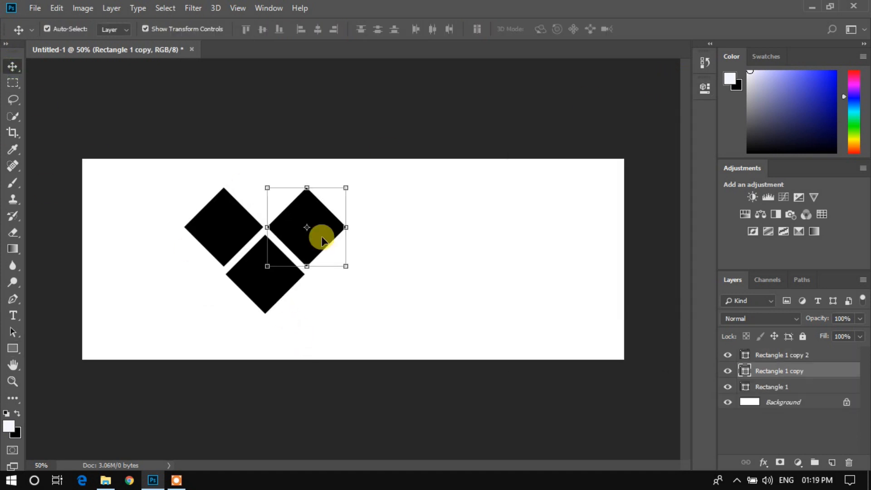
drag(278, 280, 277, 274)
click(834, 386)
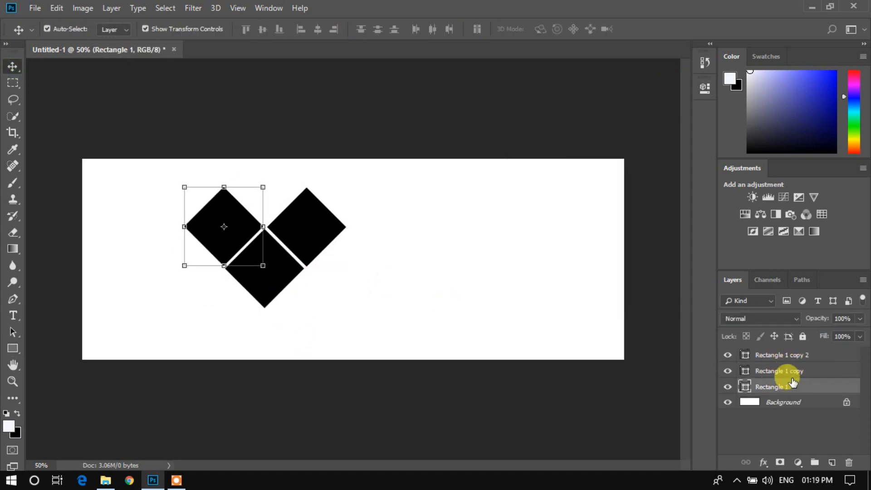
click(552, 340)
click(285, 263)
click(427, 187)
Duplicate the left diamond into the space above the other three to complete a four-diamond block.
click(789, 388)
drag(242, 218, 284, 179)
click(422, 301)
click(224, 218)
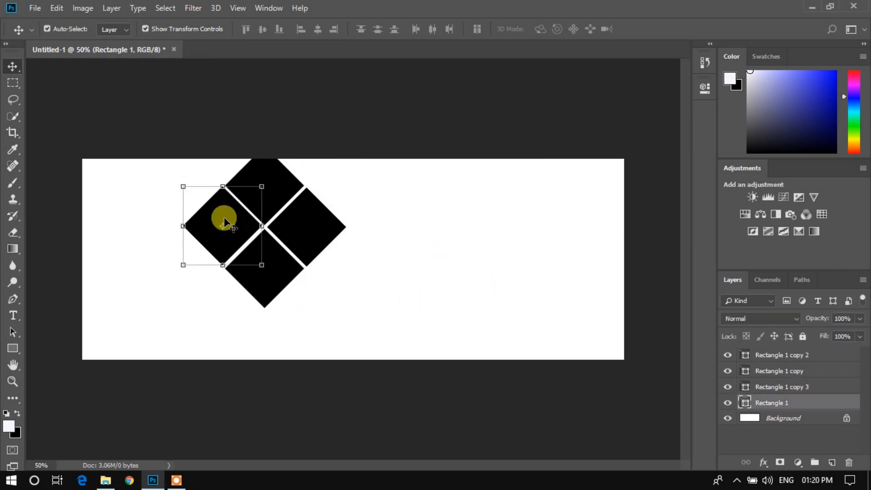
click(248, 204)
Merge the four diamond layers into a single shape layer.
click(791, 357)
shift+click(791, 403)
right_click(791, 403)
click(788, 419)
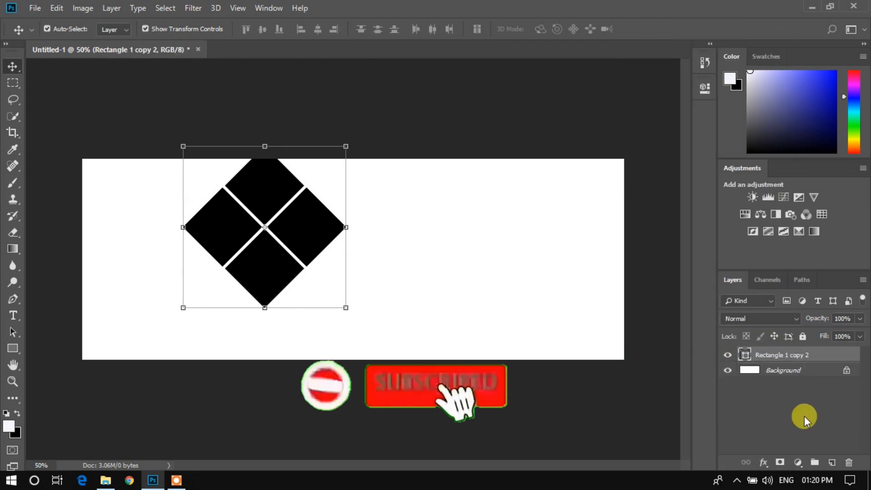
Place the diamond block at the canvas's upper-left corner with a copy diagonally below it, keeping the gap between them even.
drag(325, 227, 413, 306)
drag(265, 226, 120, 181)
drag(299, 292, 159, 256)
key(Up)
key(Up)
key(Up)
key(Right)
click(459, 327)
Duplicate the diamond block diagonally down and right so the pattern's band reaches the canvas's bottom edge.
click(785, 358)
drag(248, 283, 369, 366)
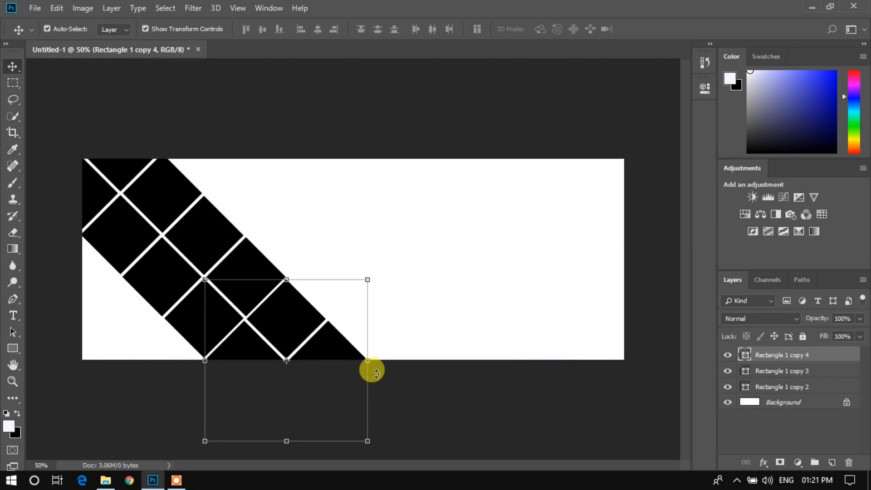
click(389, 349)
Duplicate the diamond block twice to fill the canvas's lower-left corner with the pattern.
click(789, 356)
drag(287, 323, 86, 278)
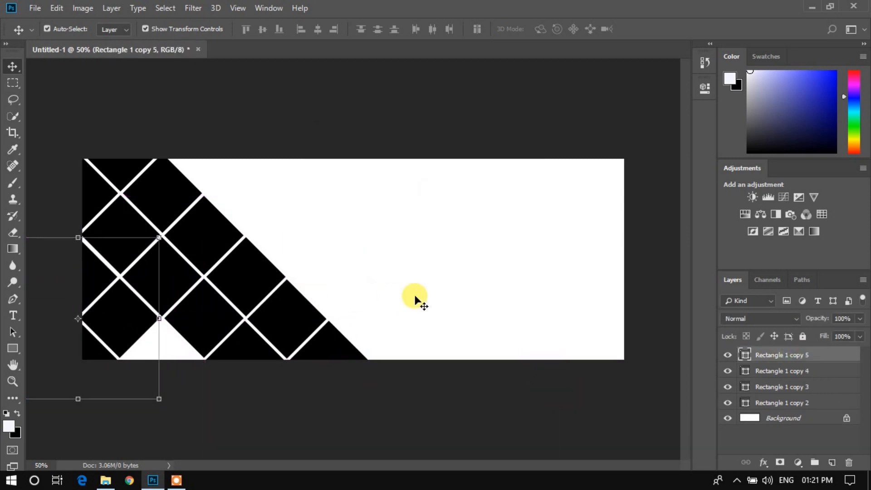
drag(126, 307, 206, 389)
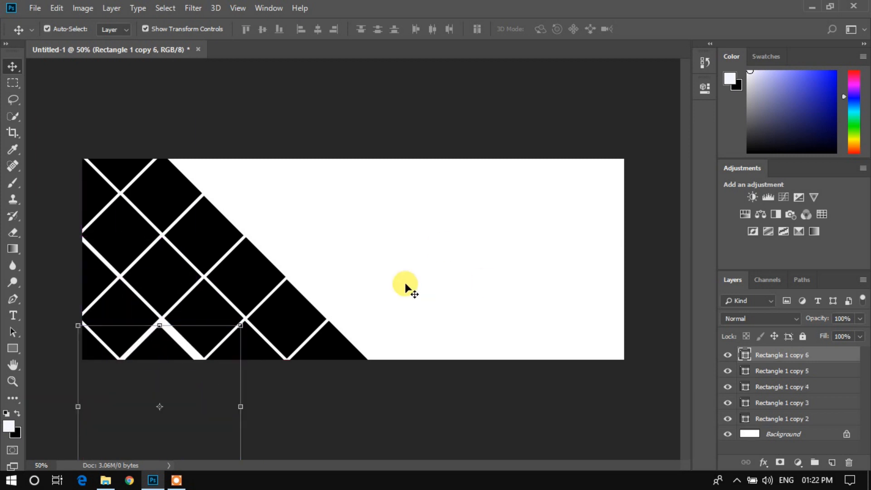
click(436, 292)
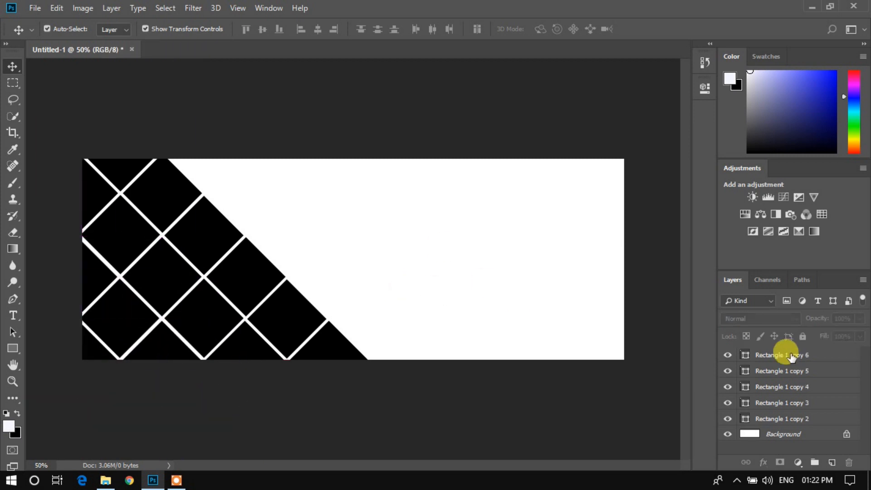
Duplicate the diamond block to the canvas's top edge, right of the existing pattern, and nudge it into even spacing.
click(782, 418)
drag(230, 278, 264, 153)
key(Left)
key(Left)
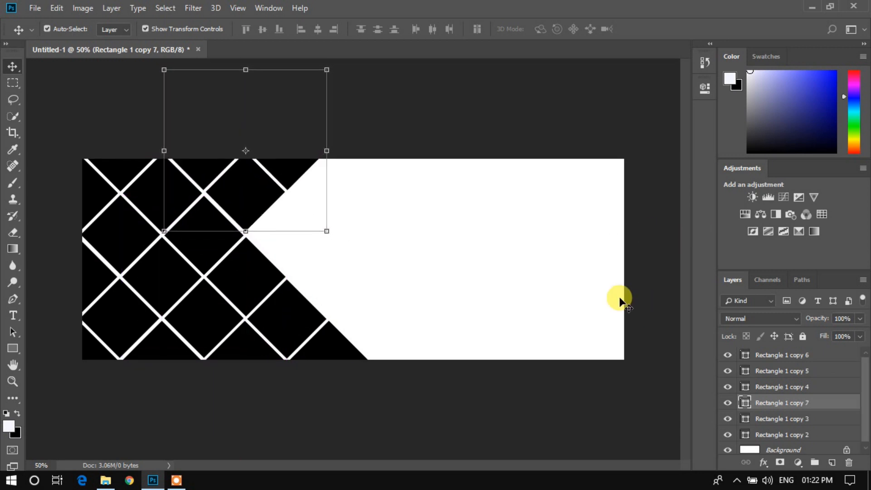
key(Down)
key(Down)
click(411, 99)
Duplicate the topmost diamond block diagonally down and right so the pattern ends in a point near mid-canvas.
alt+click(261, 193)
click(426, 188)
click(817, 357)
click(833, 432)
click(788, 399)
drag(240, 178, 324, 262)
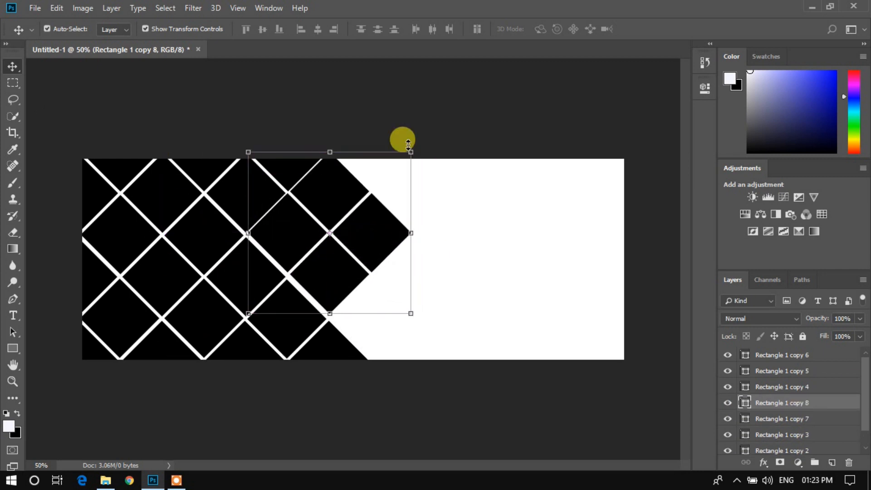
ctrl+click(671, 319)
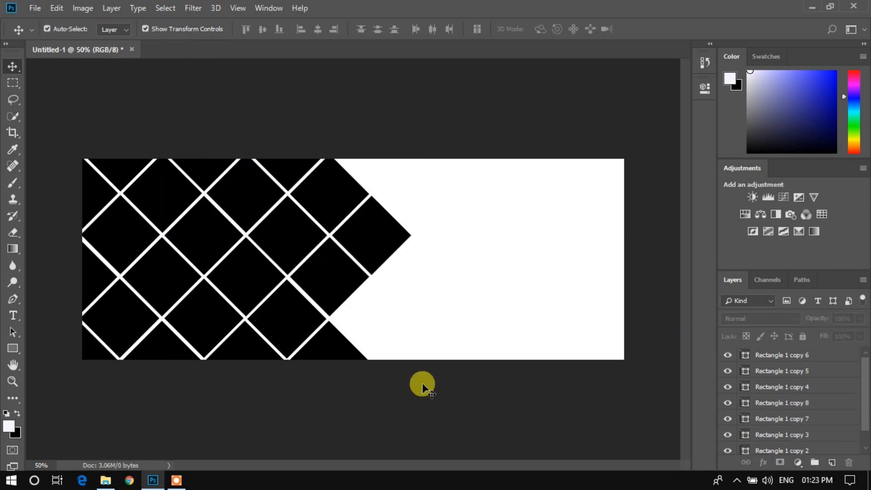
Merge all the diamond block layers into one shape layer, leaving the background separate.
click(781, 357)
scroll(791, 408, down, 3)
shift+click(807, 431)
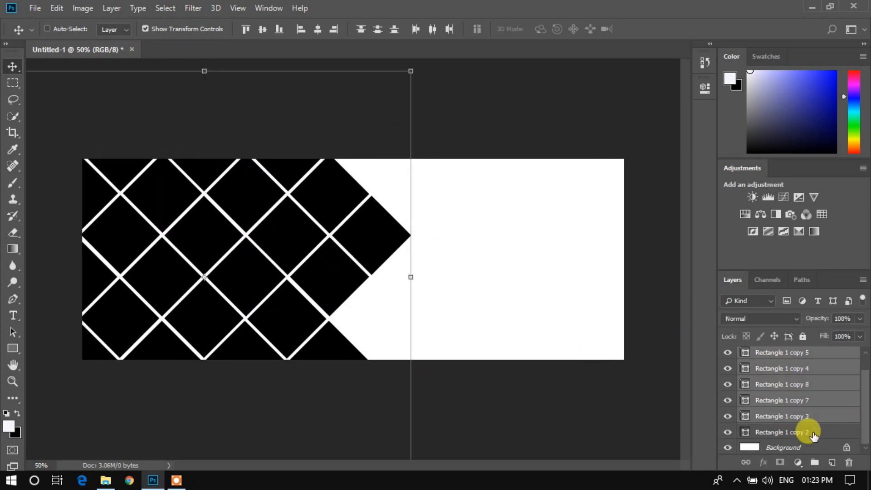
right_click(830, 421)
click(726, 356)
click(801, 394)
Set up the Line tool with a solid black fill.
right_click(15, 351)
click(63, 394)
click(181, 30)
text(0)
click(117, 28)
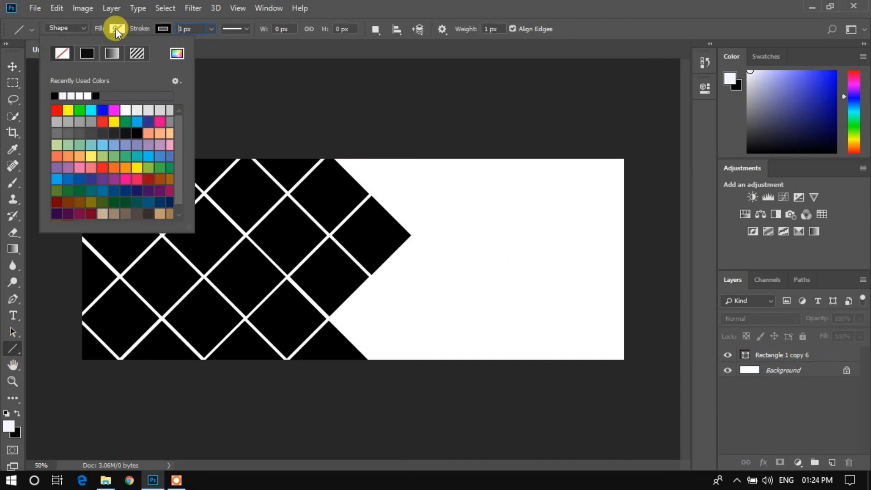
double_click(50, 90)
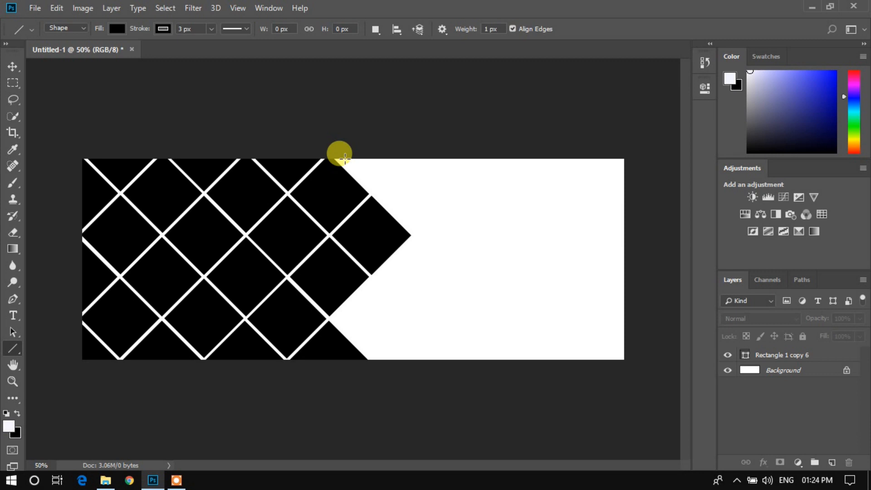
Draw two connected 45° lines, about 249 px and 259 px wide, parallel to the pattern's pointed right edge.
drag(347, 155, 433, 234)
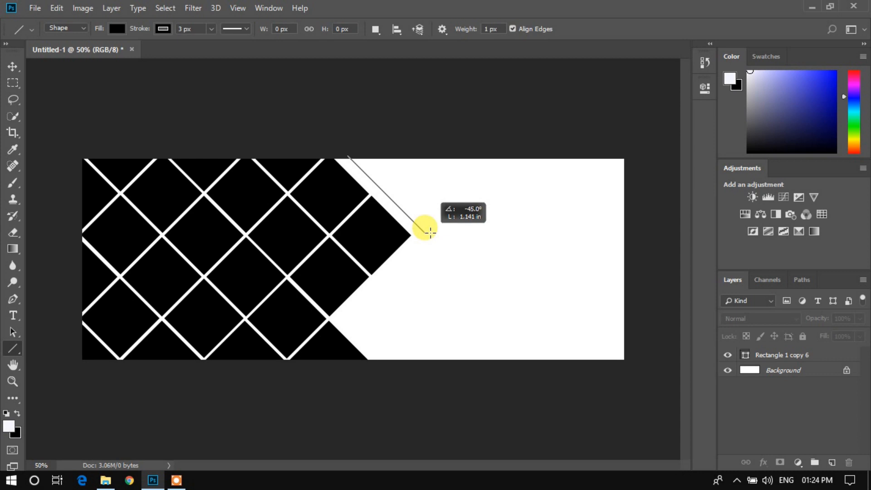
drag(431, 234, 426, 235)
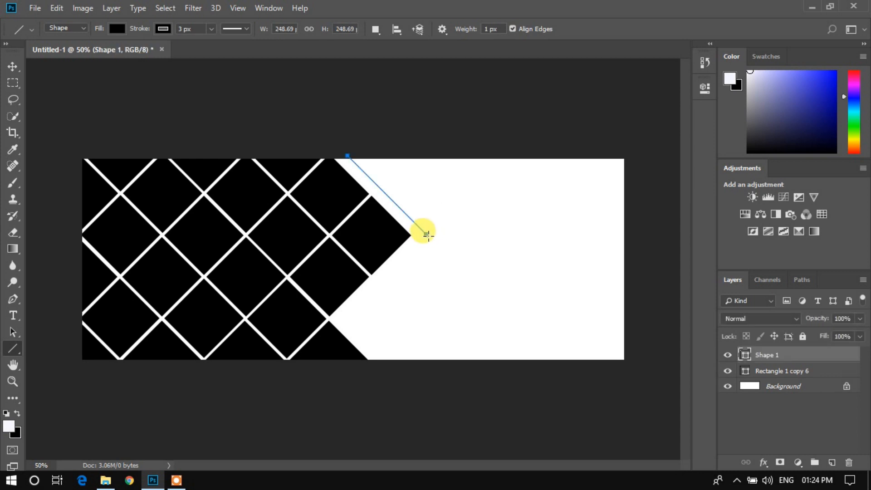
drag(426, 235, 341, 315)
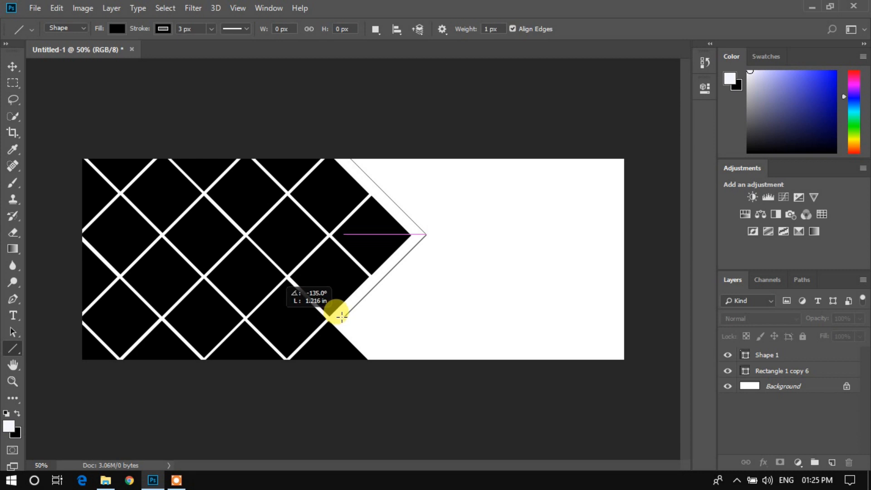
drag(341, 315, 341, 315)
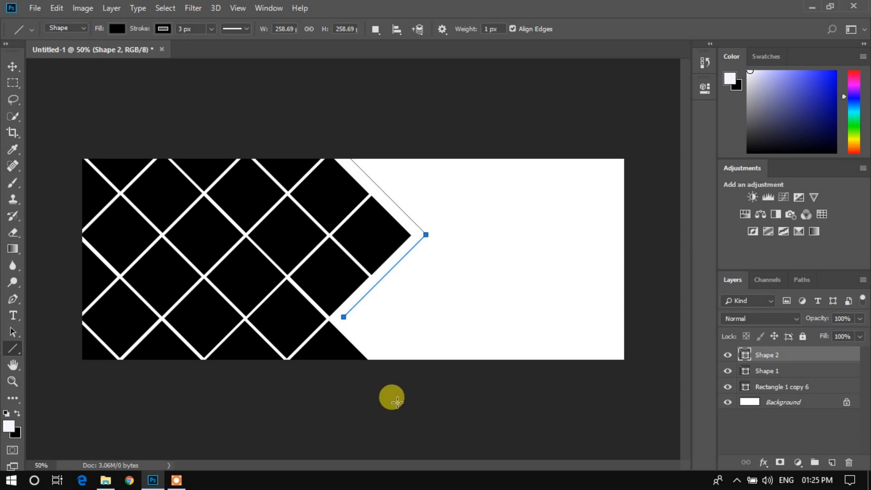
Draw a third 45° line about 131 px wide from the second line's lower end to the canvas's bottom edge.
click(11, 349)
click(797, 436)
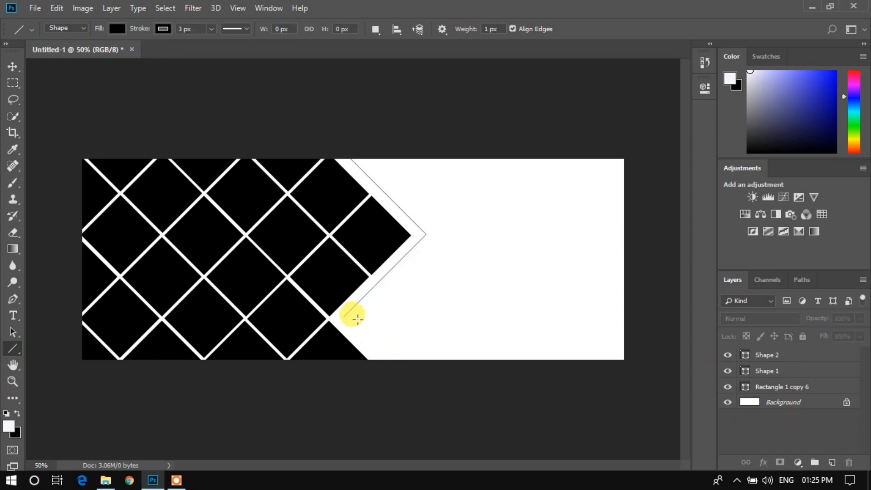
drag(343, 318, 383, 363)
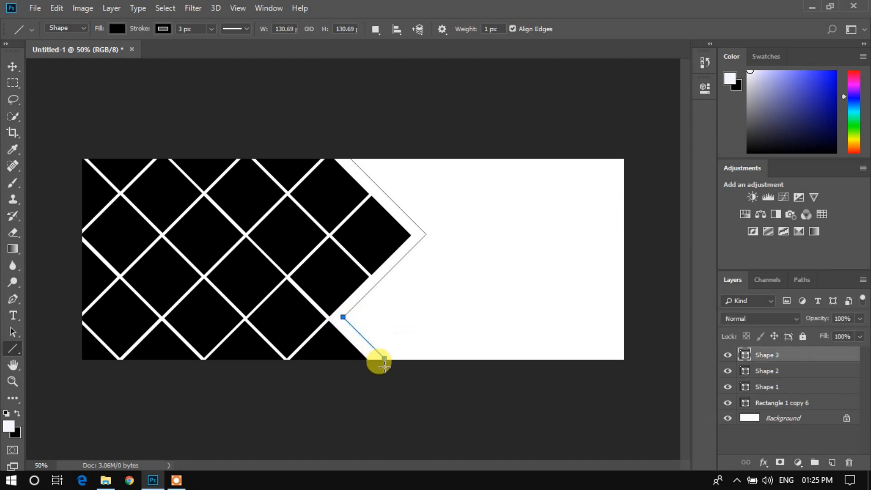
click(13, 67)
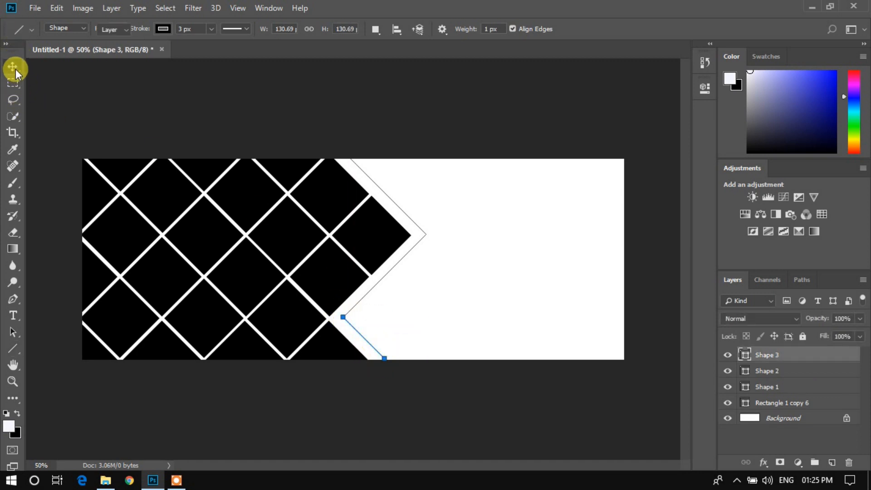
click(499, 393)
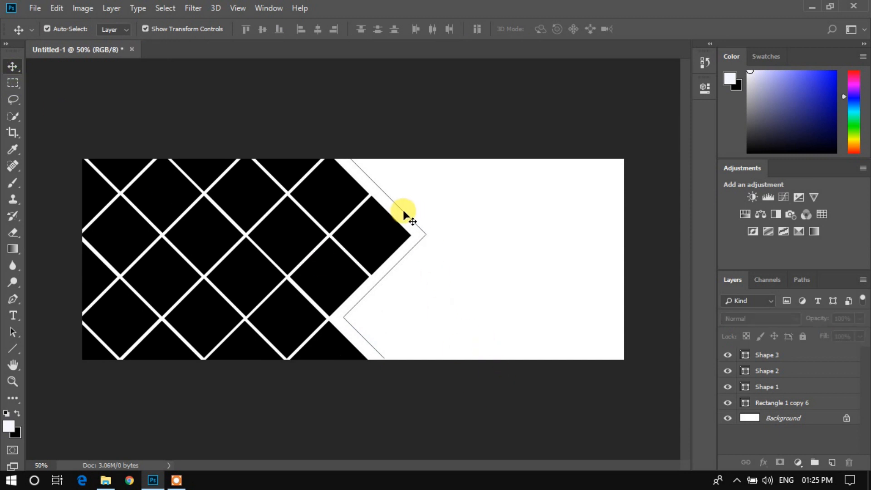
Merge the three line layers into a single shape layer and apply a Free Transform to it.
click(800, 357)
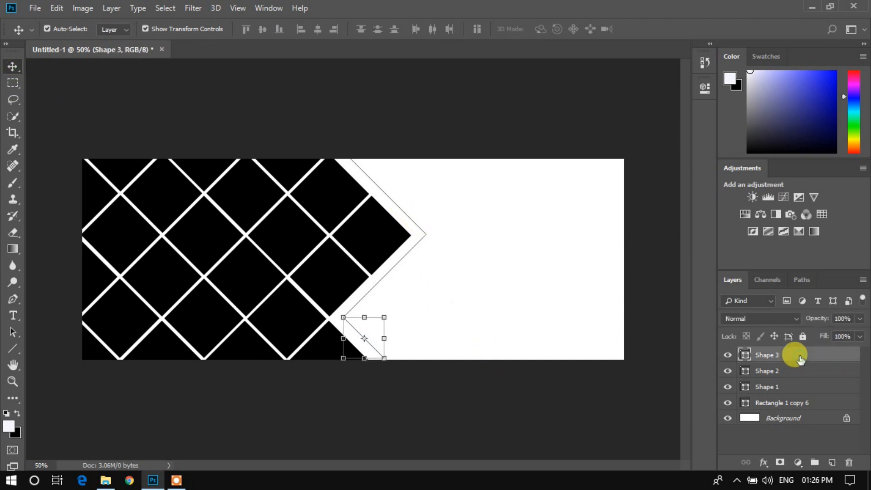
shift+click(796, 371)
shift+click(790, 386)
right_click(789, 386)
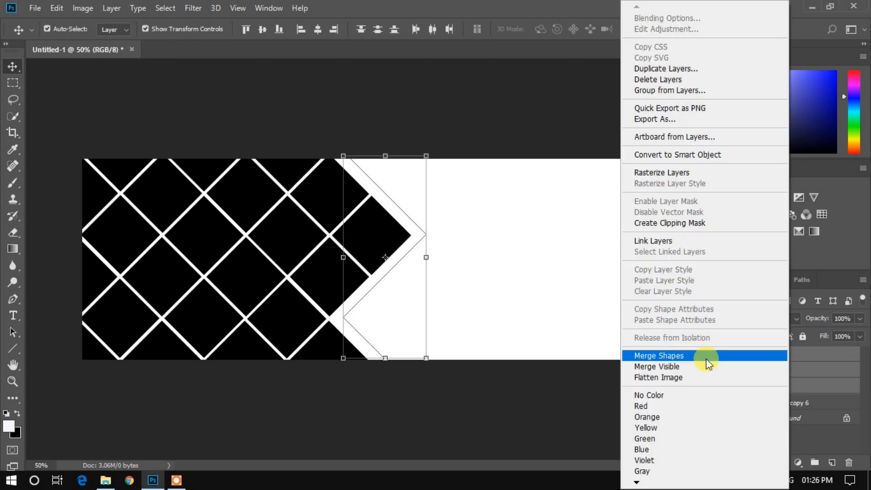
click(709, 361)
key(ctrl+t)
key(Return)
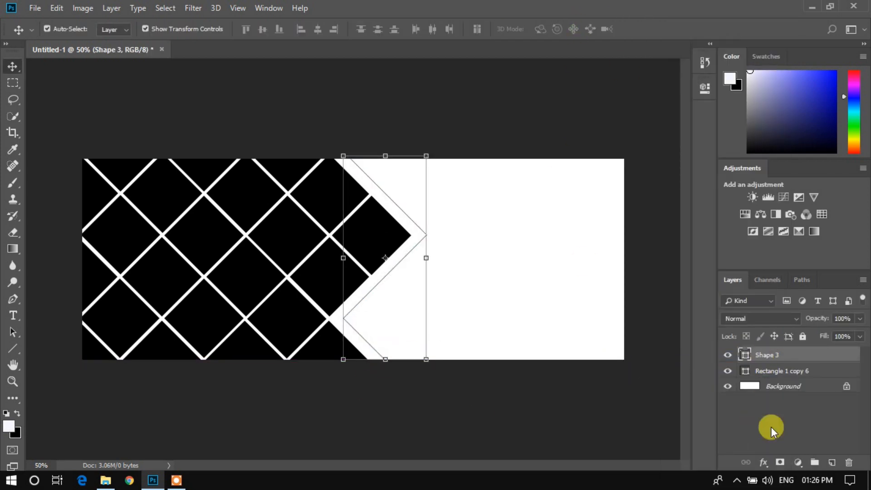
Convert the locked Background into a regular layer named Layer 0.
right_click(774, 367)
click(811, 415)
right_click(774, 386)
click(784, 234)
key(Return)
Apply a cyan-to-transparent Gradient Overlay to Layer 0 with Reflected style, 68% opacity, 90° angle and 150% scale.
right_click(790, 386)
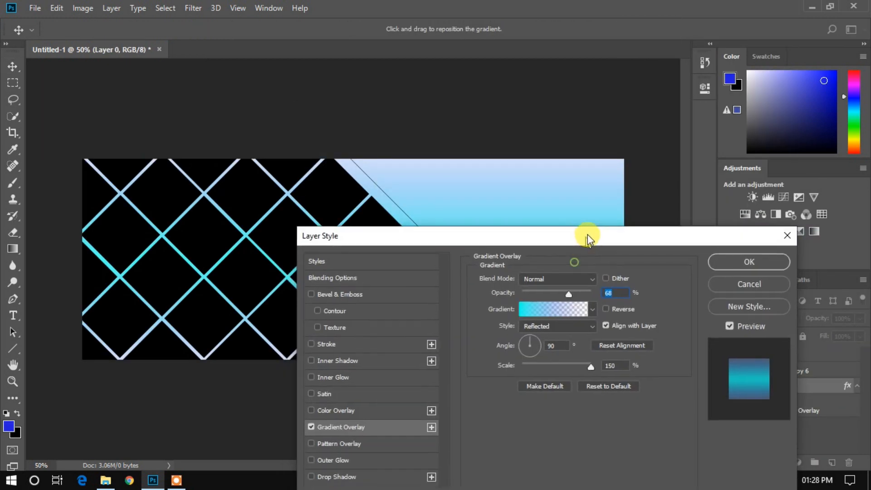
drag(587, 234, 319, 276)
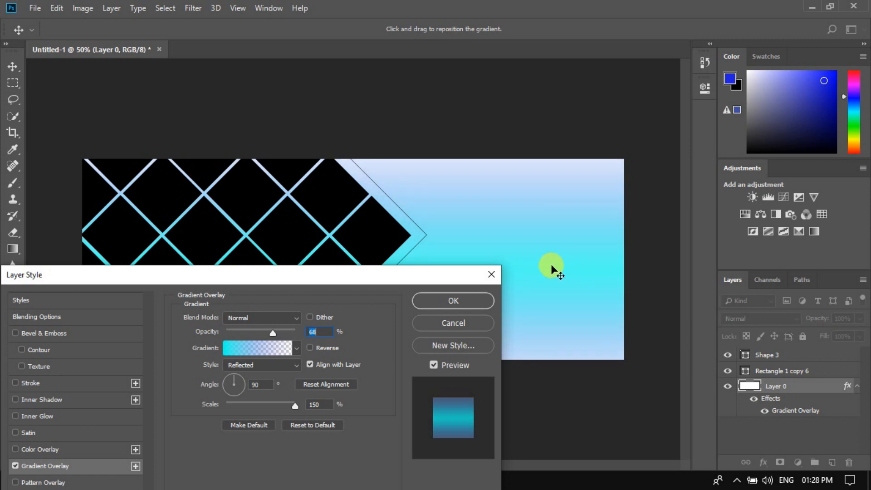
click(453, 302)
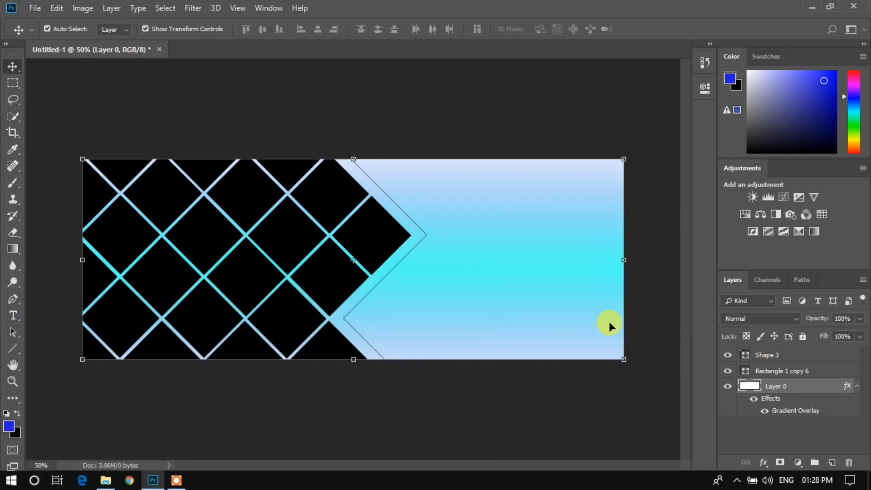
click(540, 421)
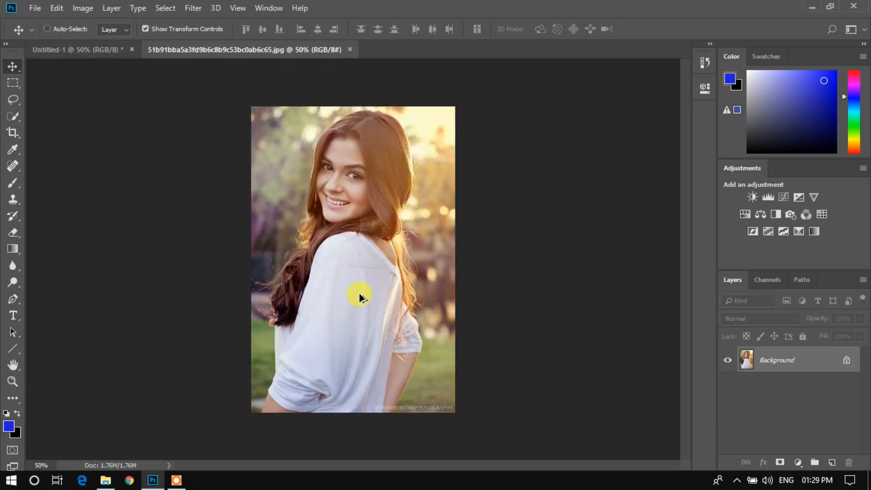
Bring the portrait photo into the banner document and scale it to about 171% so it covers the diamond pattern.
drag(358, 292, 237, 333)
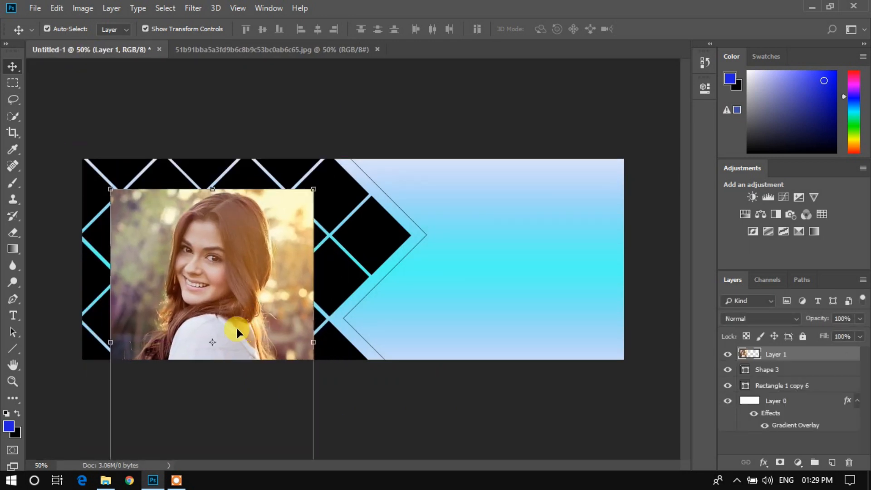
key(ctrl)
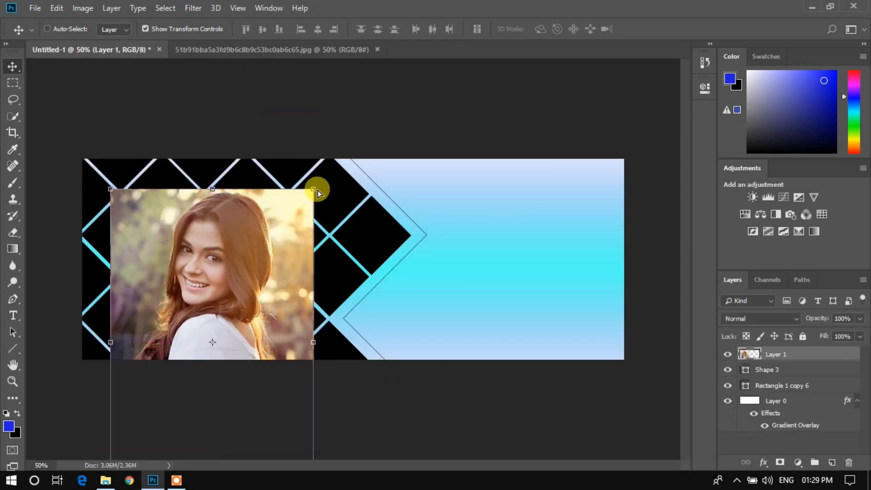
key(ctrl)
drag(314, 188, 383, 116)
drag(315, 234, 344, 265)
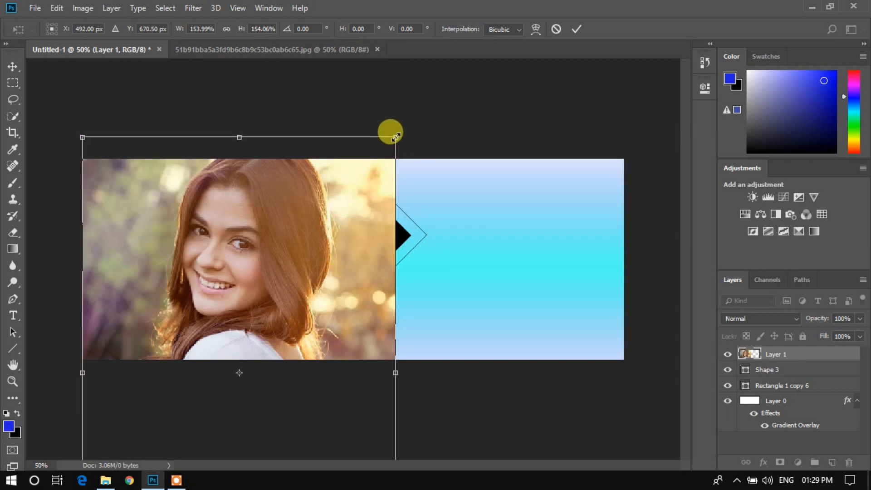
drag(396, 136, 413, 111)
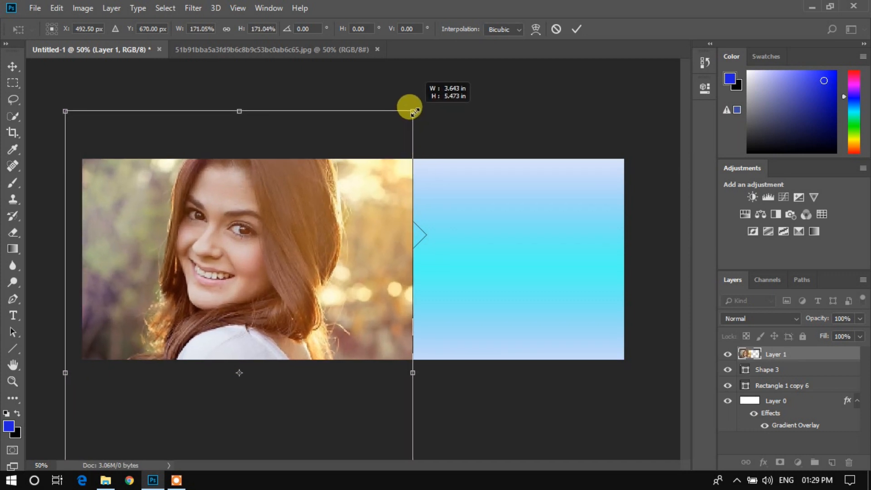
drag(384, 217, 382, 237)
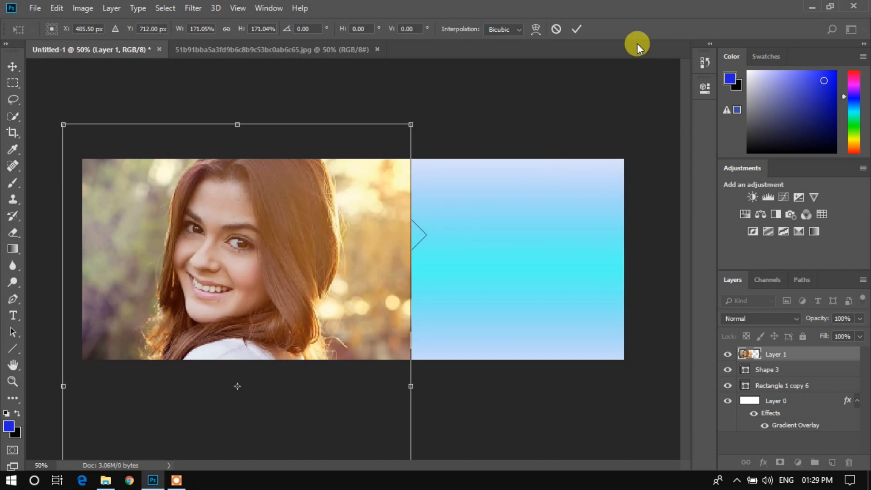
click(576, 29)
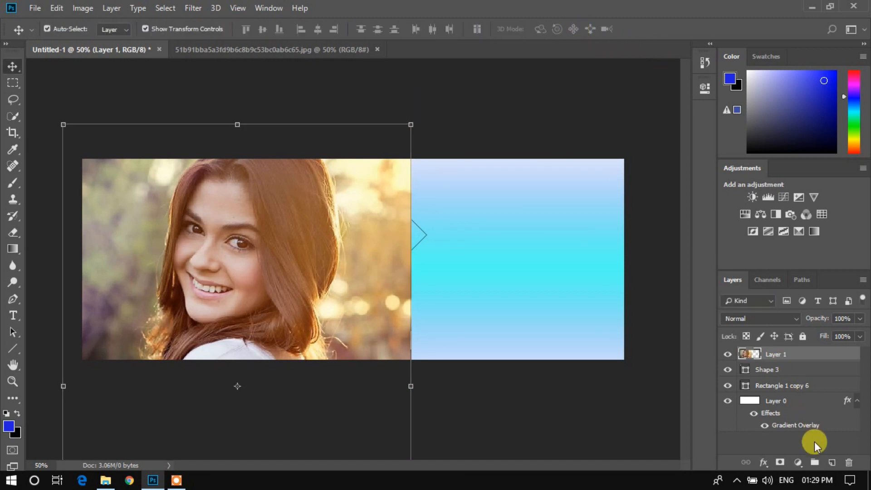
Place the photo layer beneath the zigzag line layer and clip it to the diamond pattern.
drag(790, 355, 778, 376)
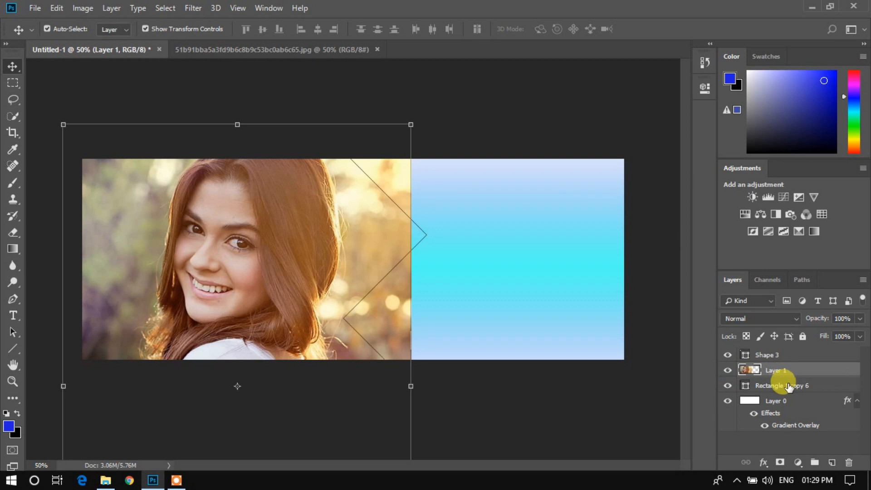
click(787, 386)
right_click(781, 371)
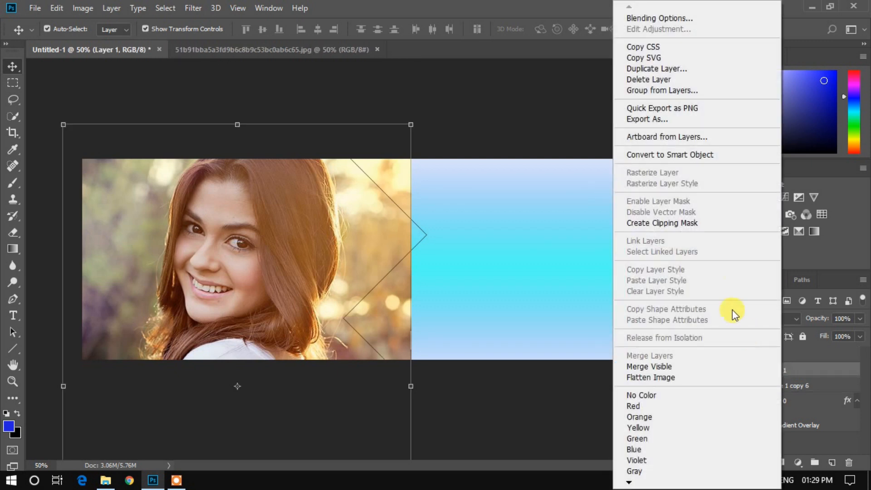
click(688, 224)
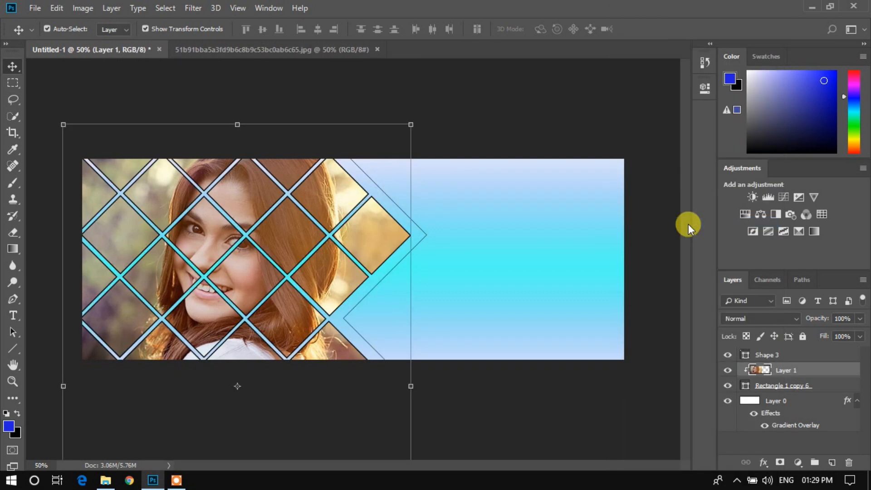
Remove the stroke from the diamond pattern shape layer.
click(779, 386)
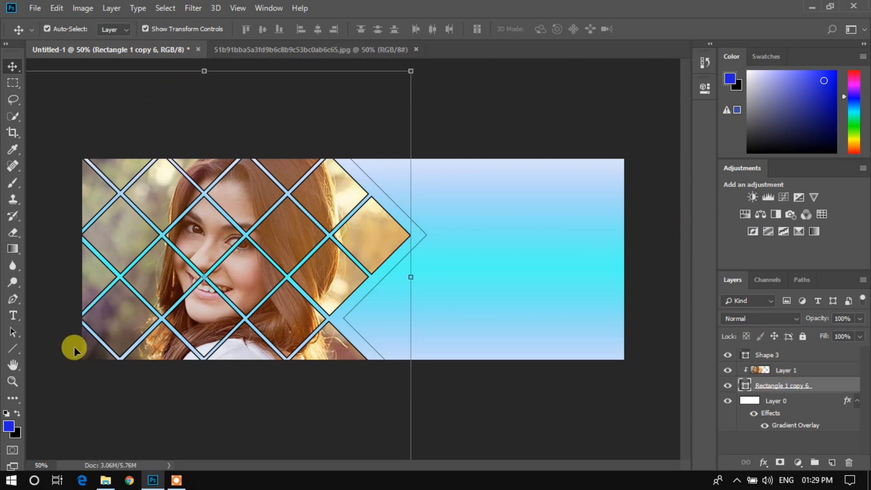
click(14, 348)
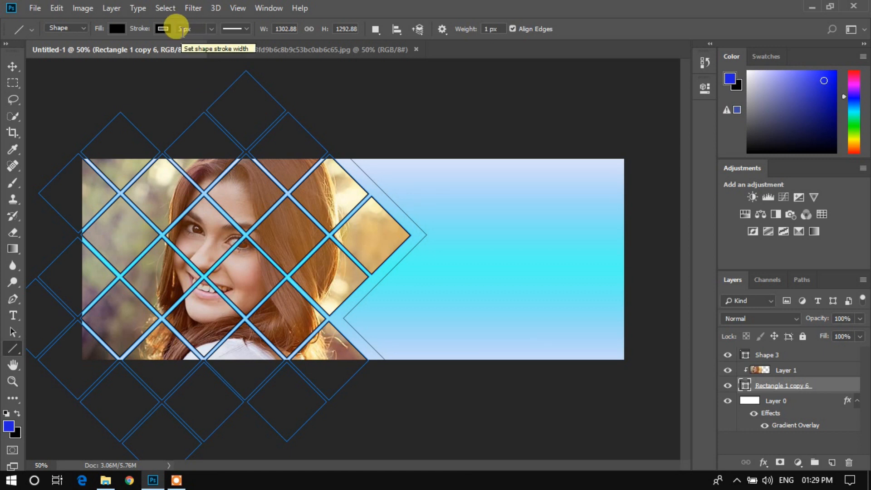
click(164, 29)
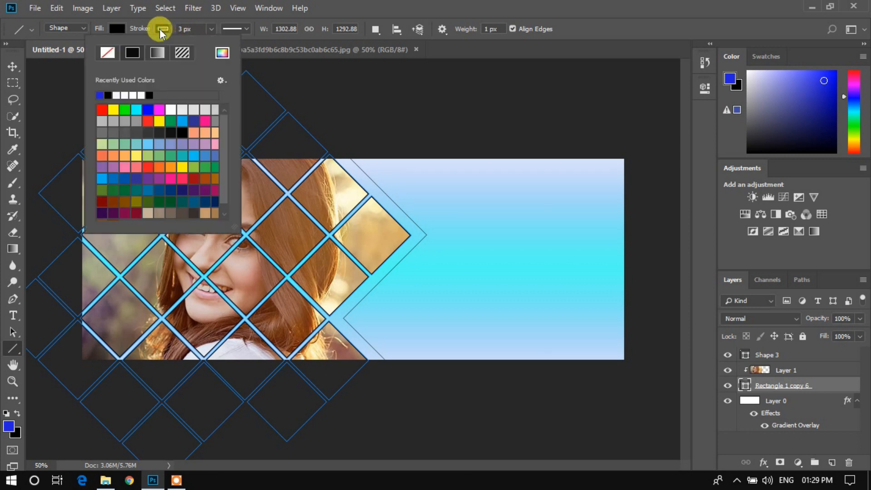
click(108, 52)
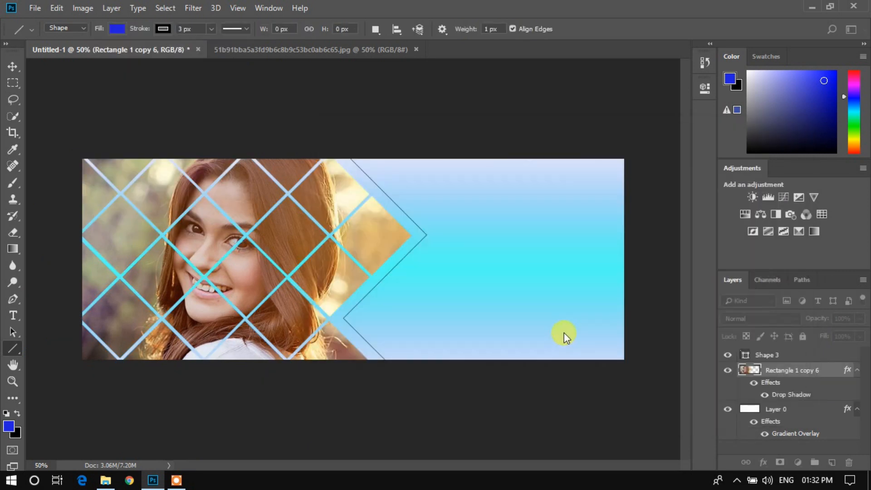
Undo the drop shadow on the merged photo pattern layer and hide the gradient background layer.
key(ctrl+z)
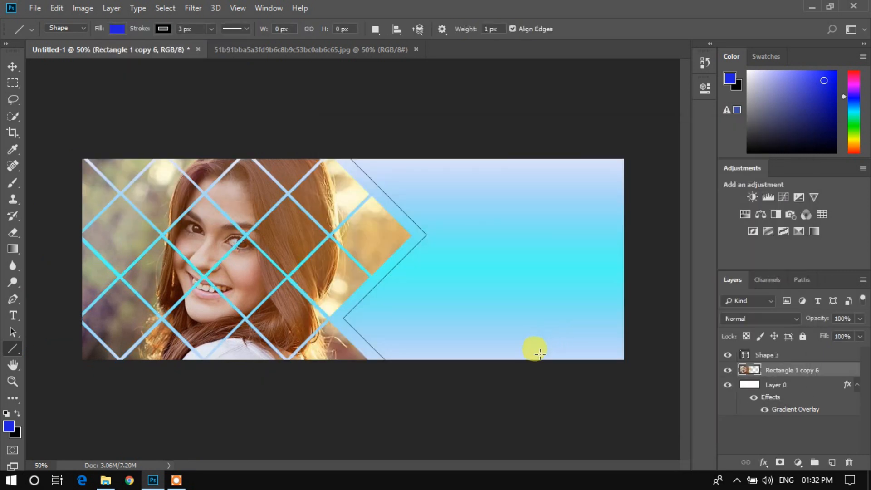
click(778, 389)
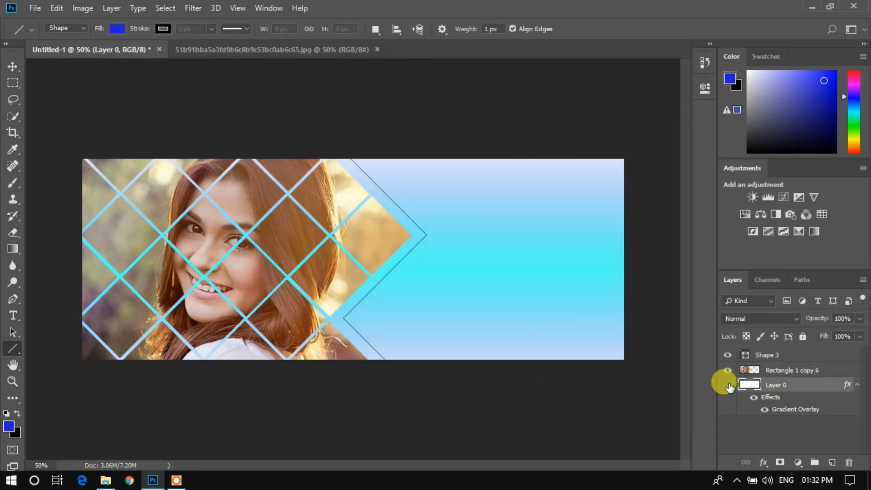
click(729, 385)
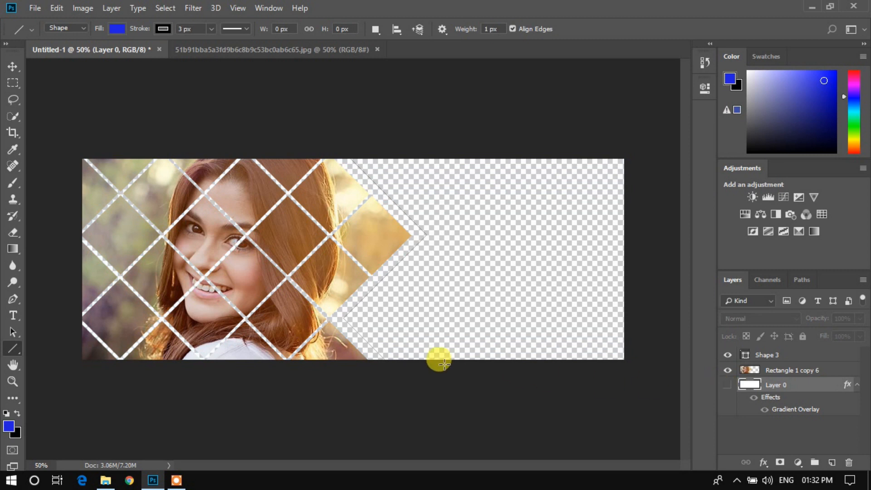
Add a drop shadow to the photo pattern layer in Multiply mode and set its colour to black (000000).
right_click(780, 372)
click(668, 21)
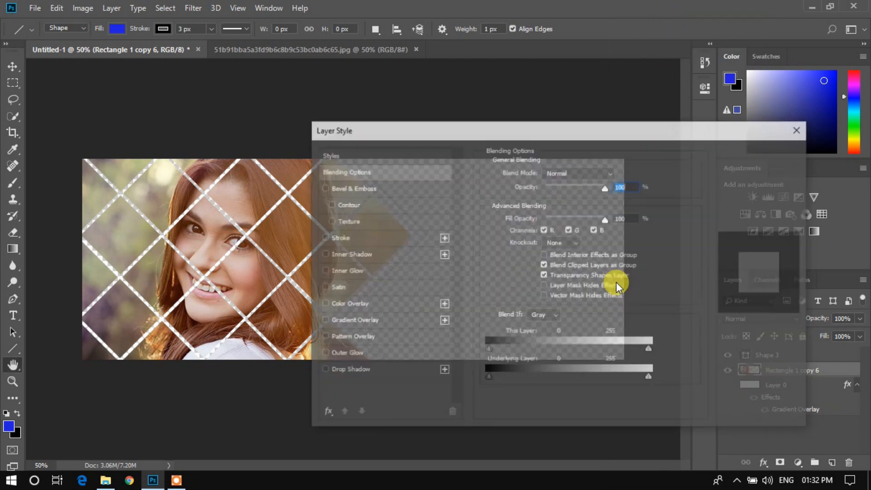
click(365, 371)
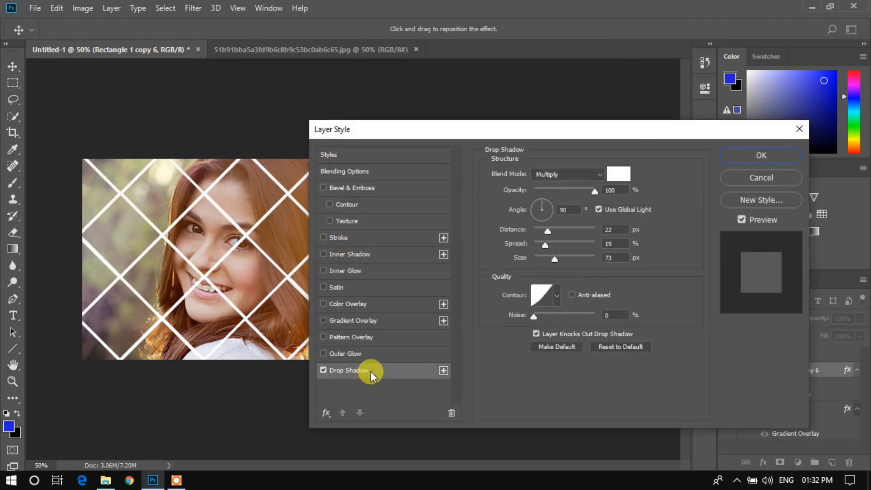
drag(446, 135, 533, 143)
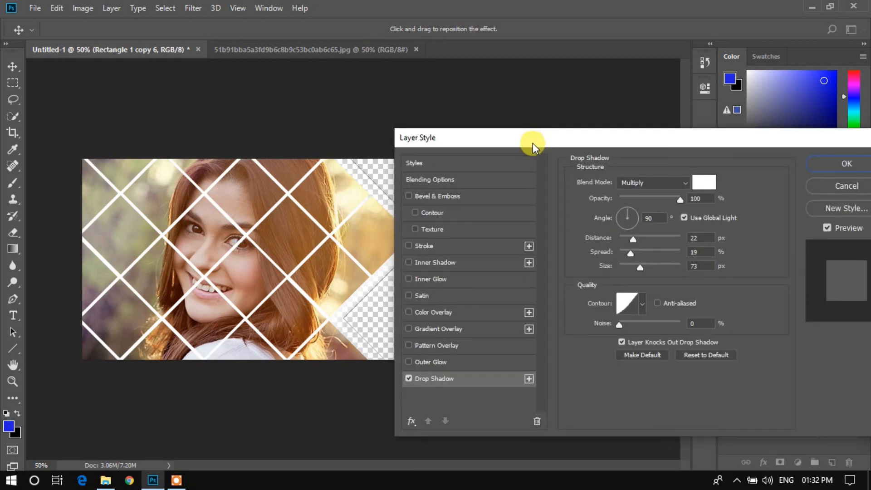
click(706, 184)
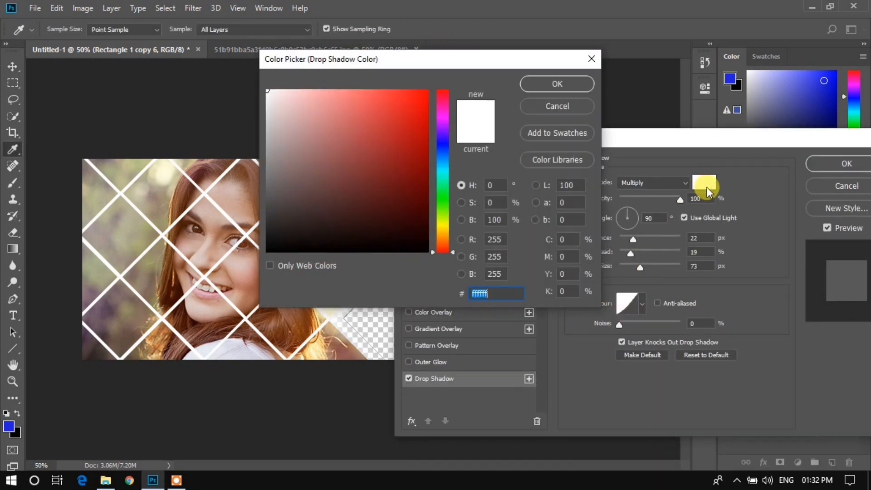
drag(195, 302, 185, 337)
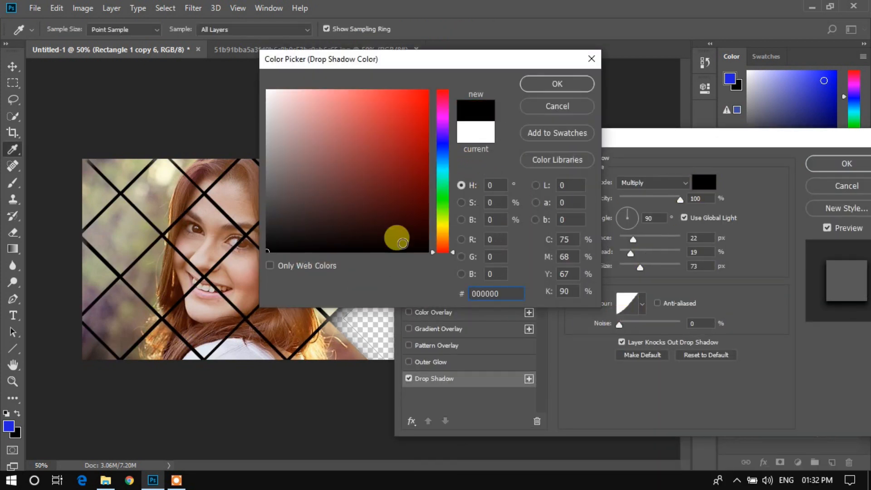
click(556, 85)
Set the drop shadow's opacity to 75%, apply it, and show the gradient background layer again.
mouse_move(679, 201)
mouse_down()
mouse_move(652, 203)
mouse_move(665, 205)
mouse_up()
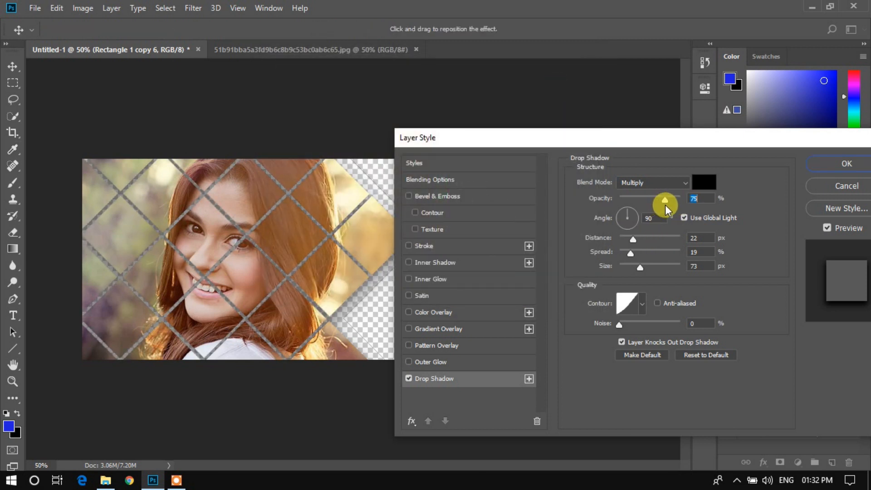
key(Return)
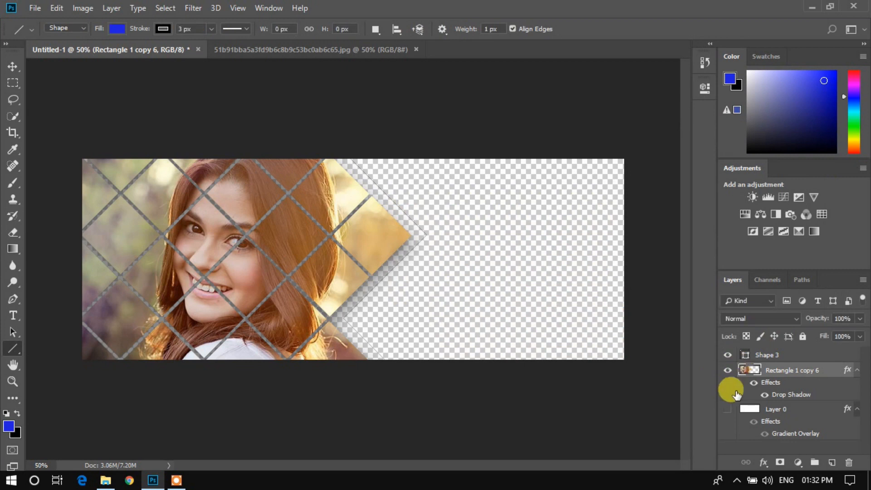
click(726, 410)
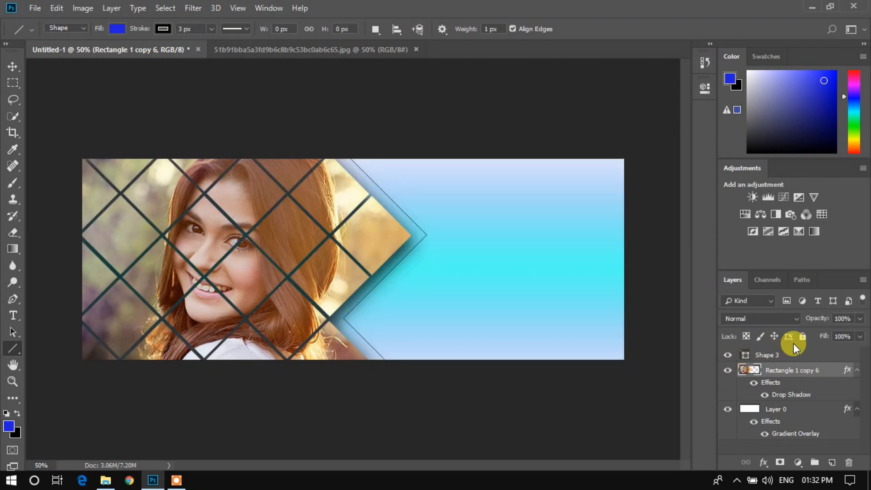
Refine the photo pattern layer's drop shadow to 88% opacity, 9 px distance, 7% spread and 18 px size, and apply it.
right_click(754, 376)
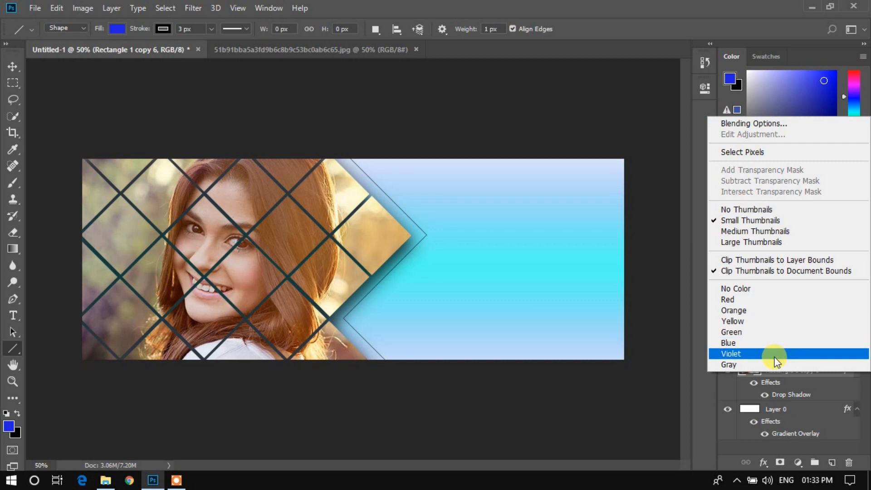
click(758, 122)
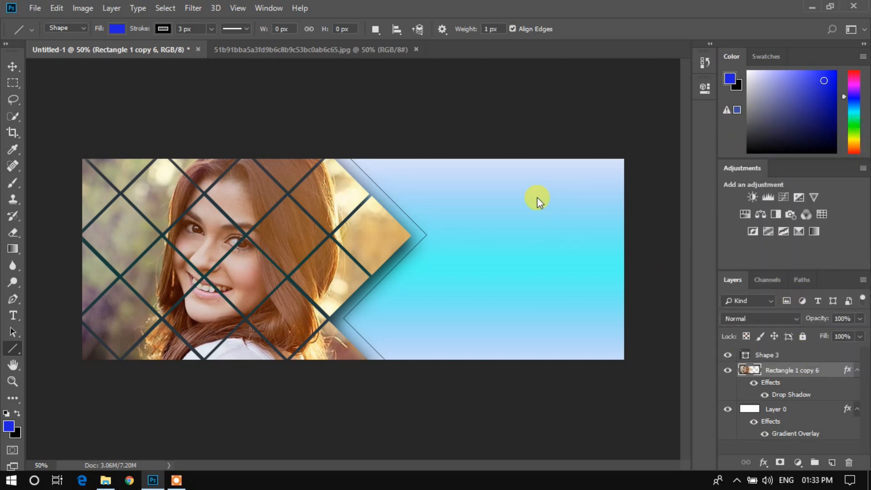
drag(475, 139, 486, 124)
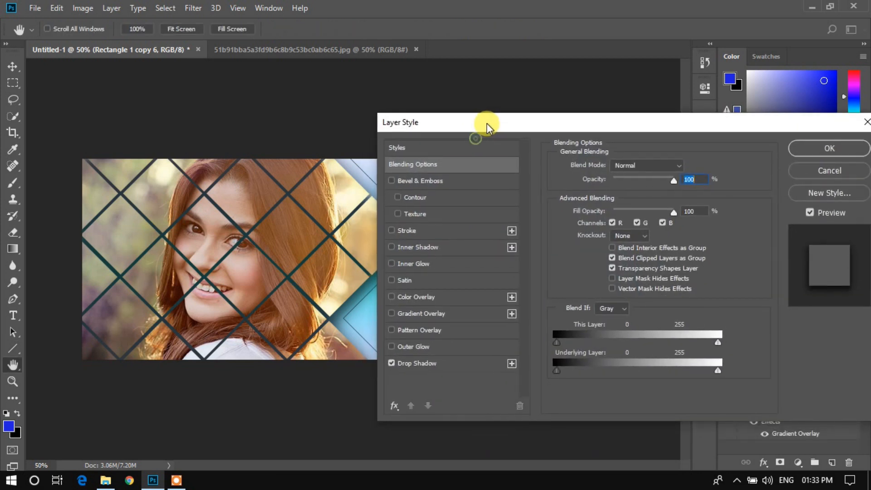
click(411, 365)
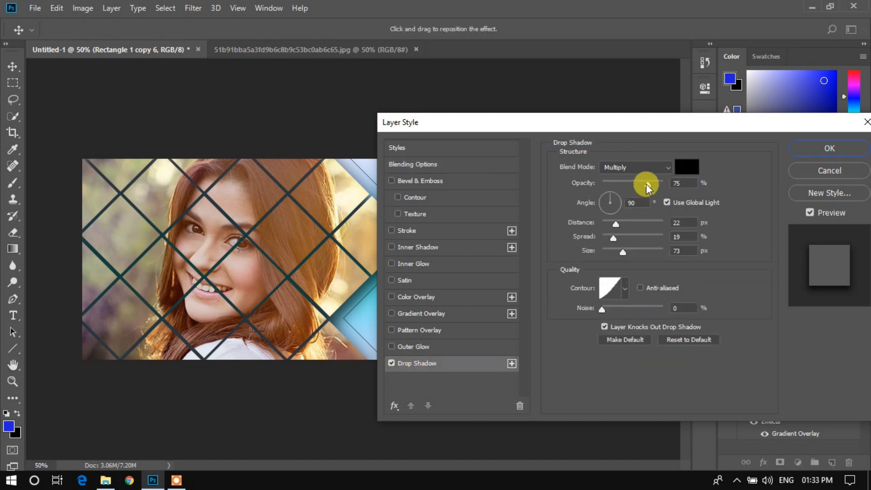
mouse_move(646, 184)
mouse_down()
mouse_move(635, 185)
mouse_move(647, 187)
mouse_up()
drag(625, 252, 605, 225)
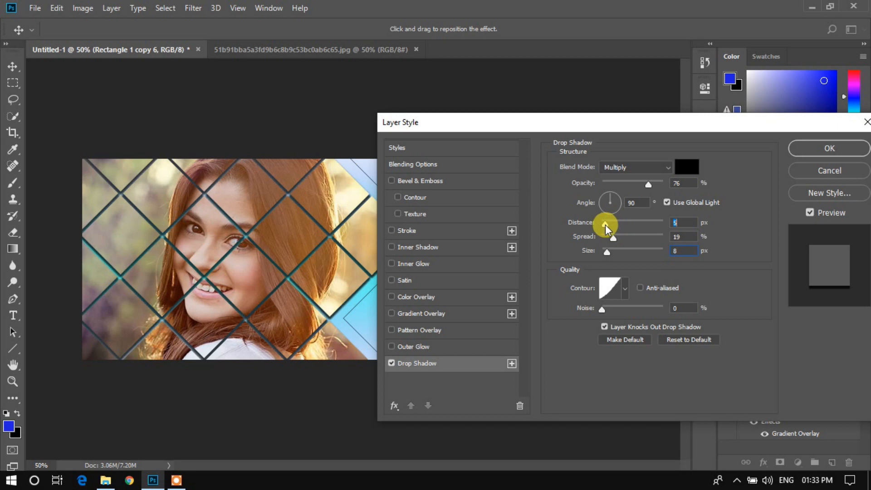
click(606, 252)
drag(606, 251, 606, 241)
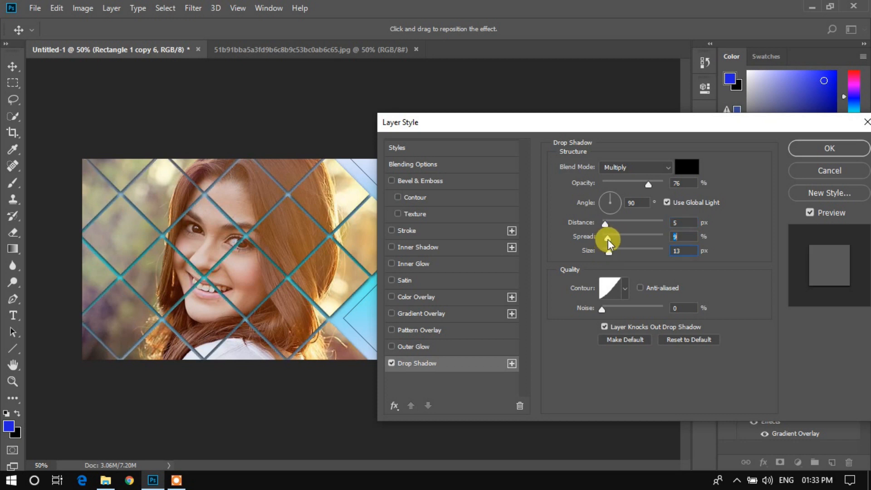
drag(607, 238, 607, 226)
drag(641, 190, 655, 187)
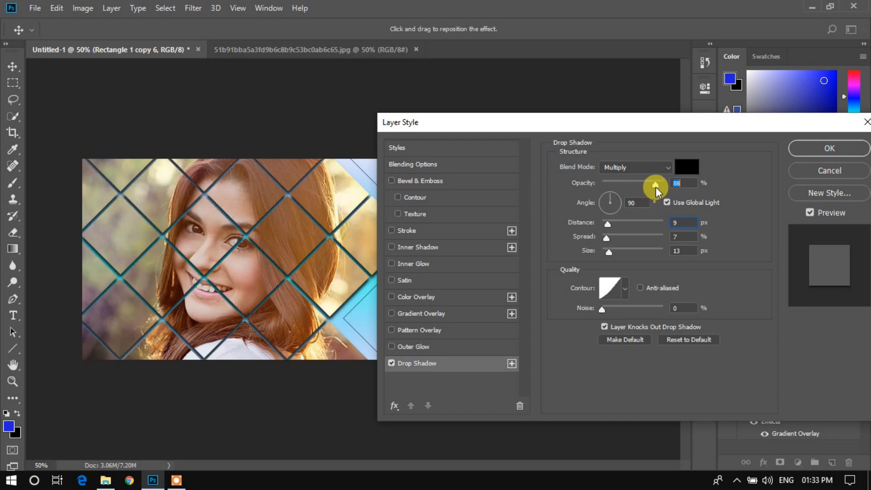
click(611, 251)
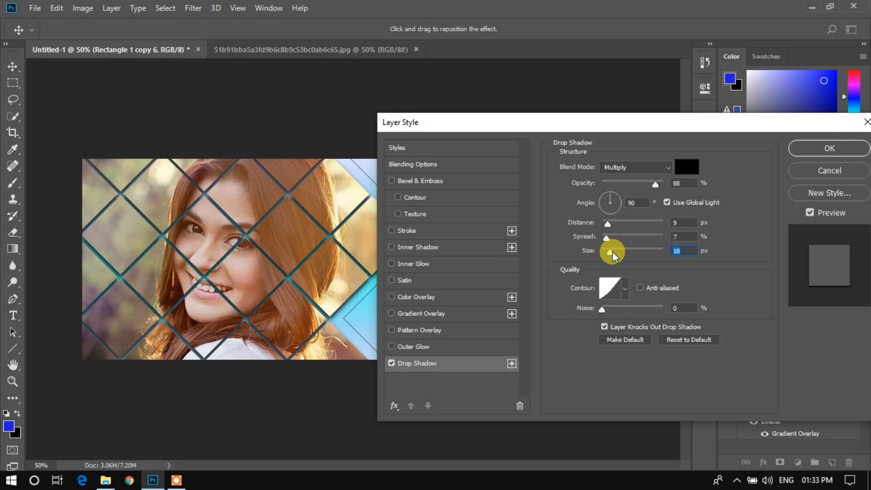
key(Return)
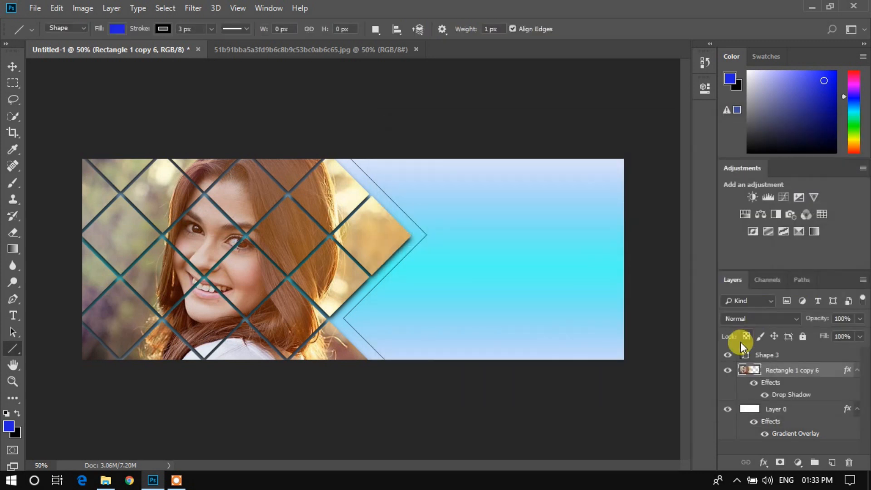
Add a black Multiply drop shadow to the zigzag outline layer and set its global light angle to 169°.
click(771, 357)
right_click(770, 358)
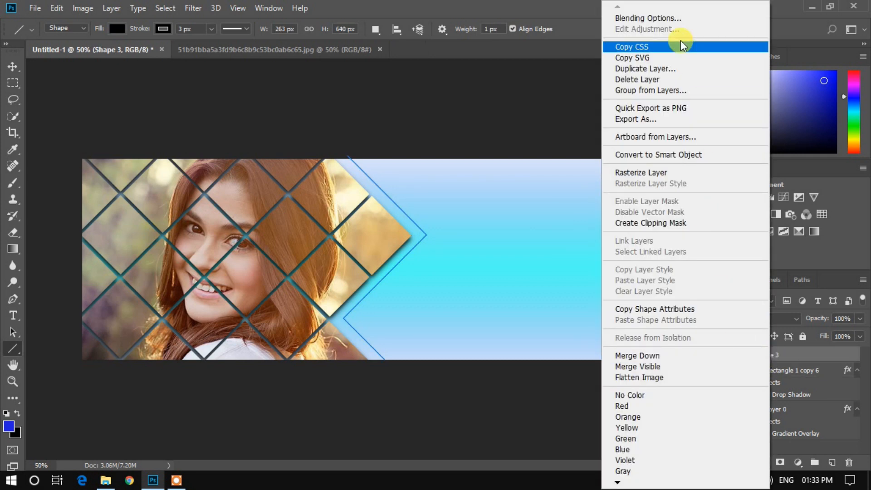
click(664, 20)
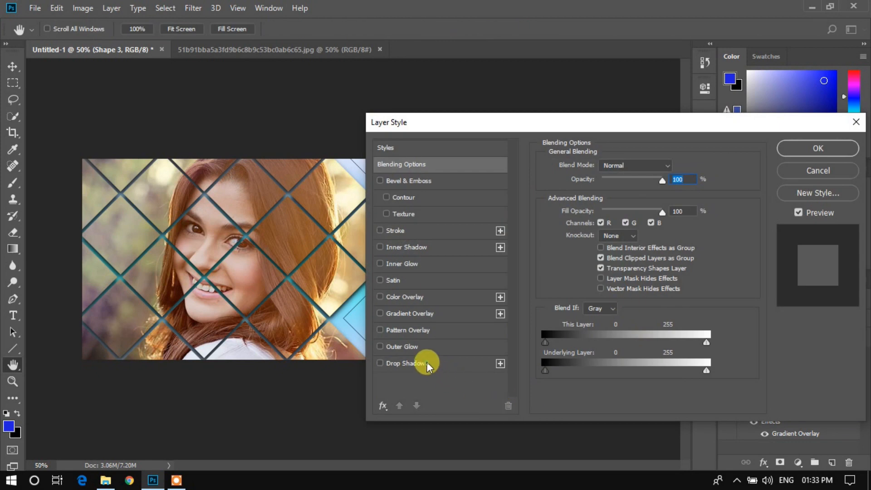
click(426, 363)
drag(497, 123, 601, 130)
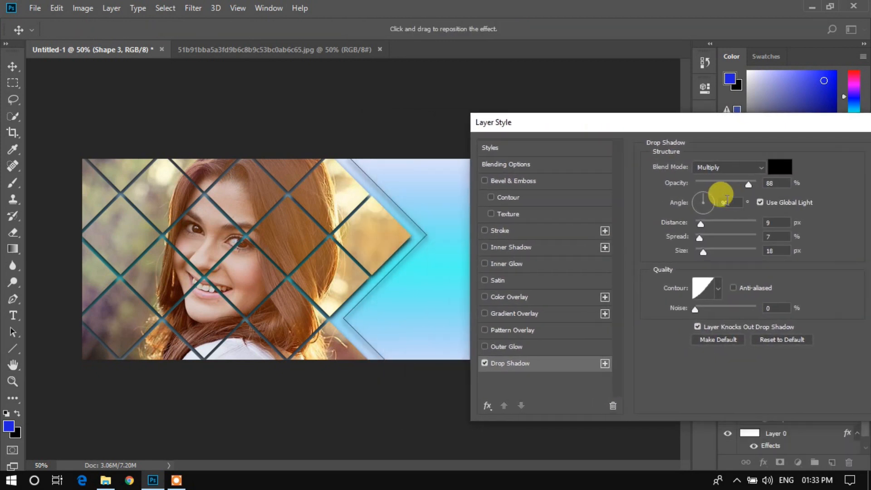
drag(700, 202, 693, 200)
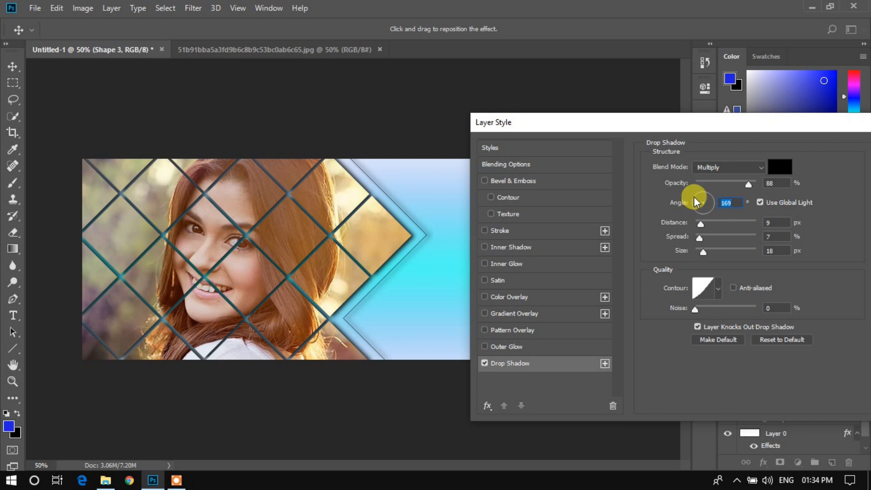
Set the zigzag outline's drop shadow to 96% opacity, 7 px distance, 18% spread and 51 px size, and apply it.
drag(700, 225, 703, 224)
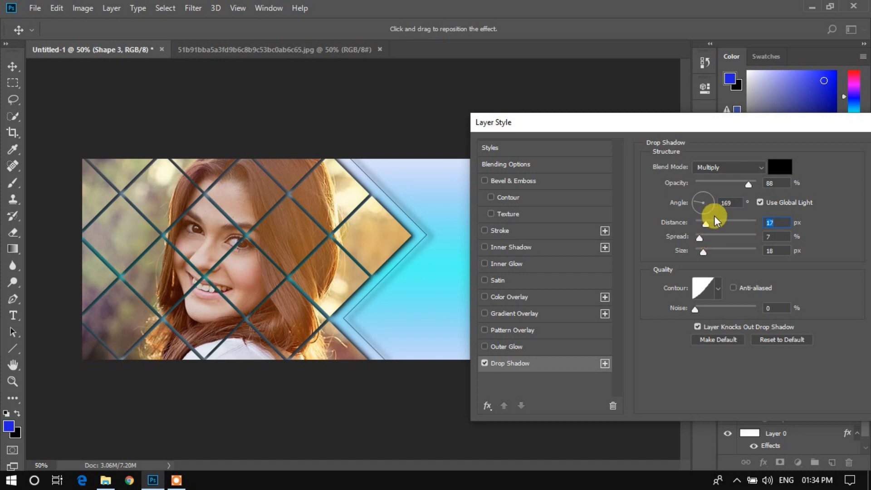
drag(747, 186, 753, 183)
drag(703, 248, 701, 229)
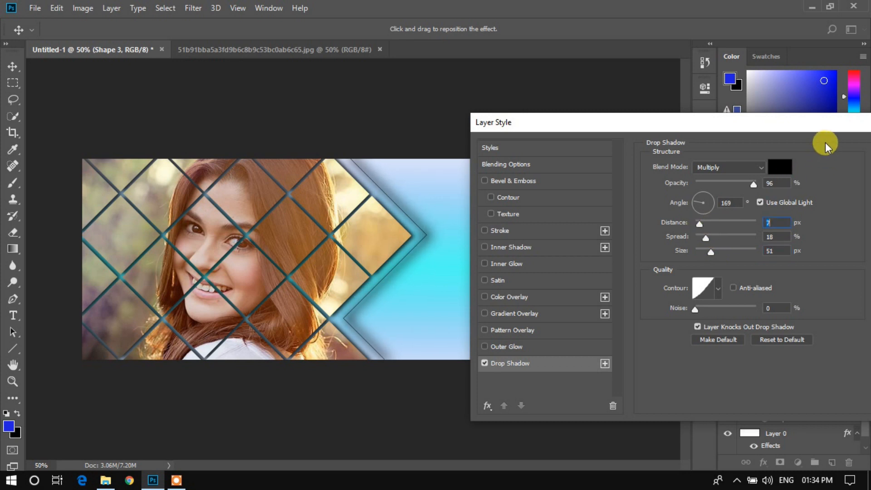
drag(794, 127, 625, 150)
click(744, 173)
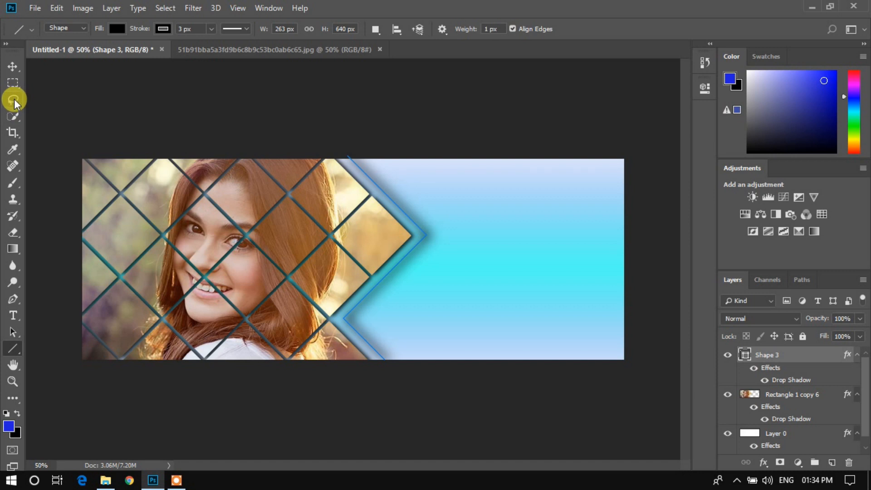
Add the text "PK Photographer" in black Lucida Calligraphy on the gradient area beside the zigzag outline.
click(12, 316)
click(465, 247)
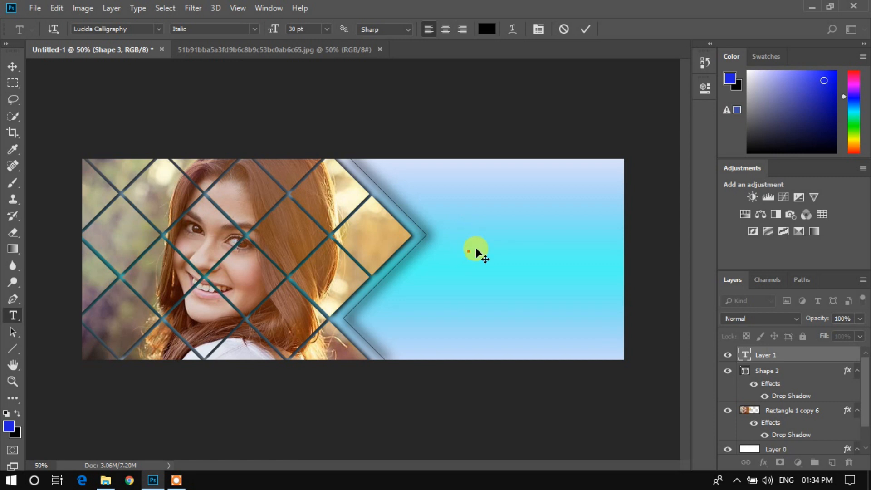
text(PK Photographer)
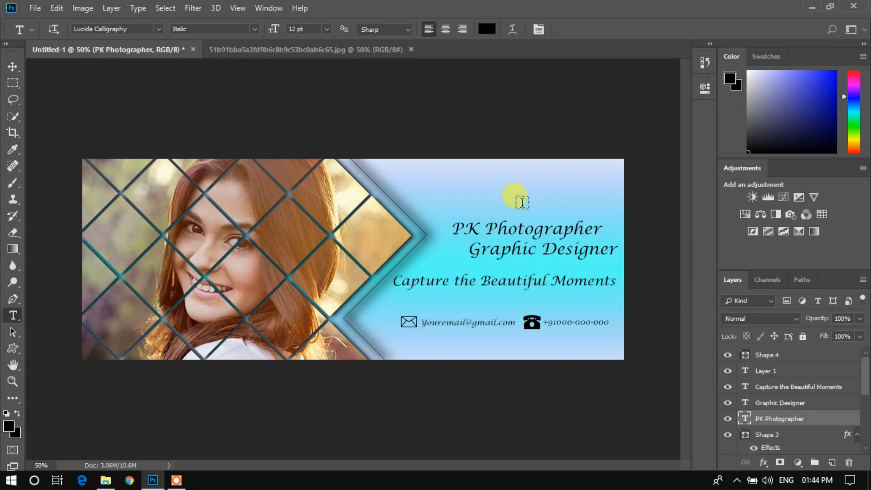
Change the font of the whole "PK Photographer" text to Britannic Bold.
drag(463, 229, 601, 229)
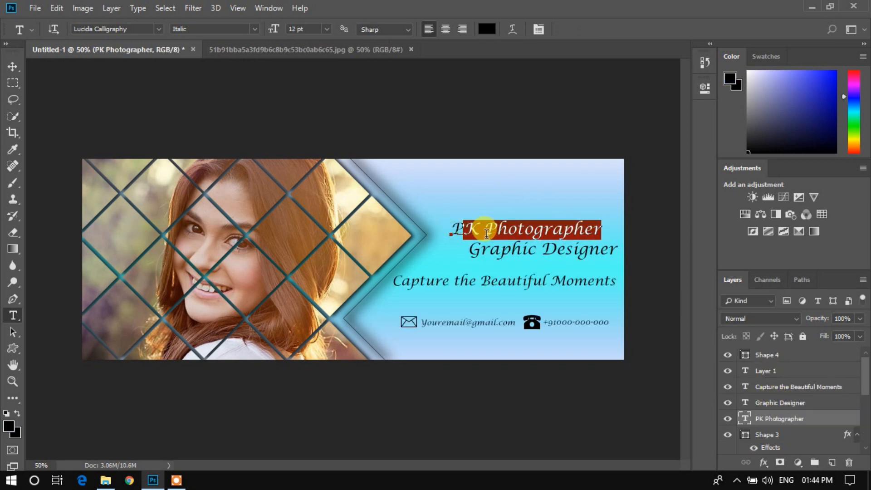
drag(451, 228, 671, 241)
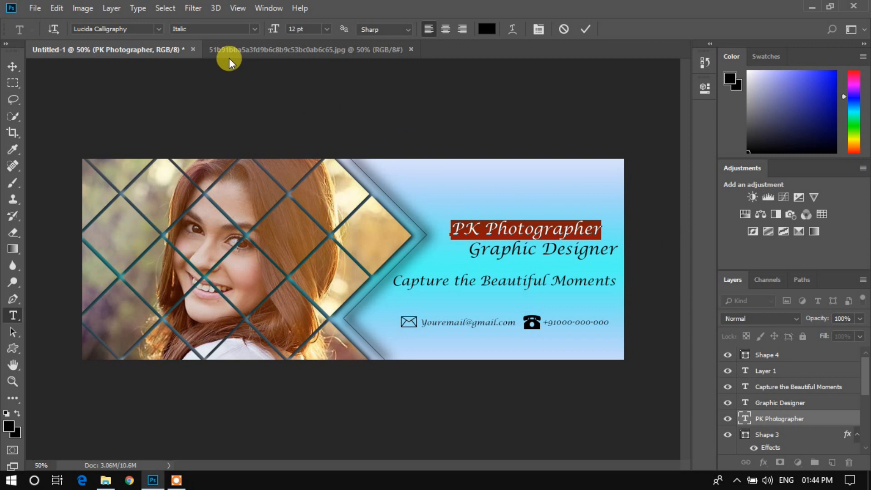
click(156, 29)
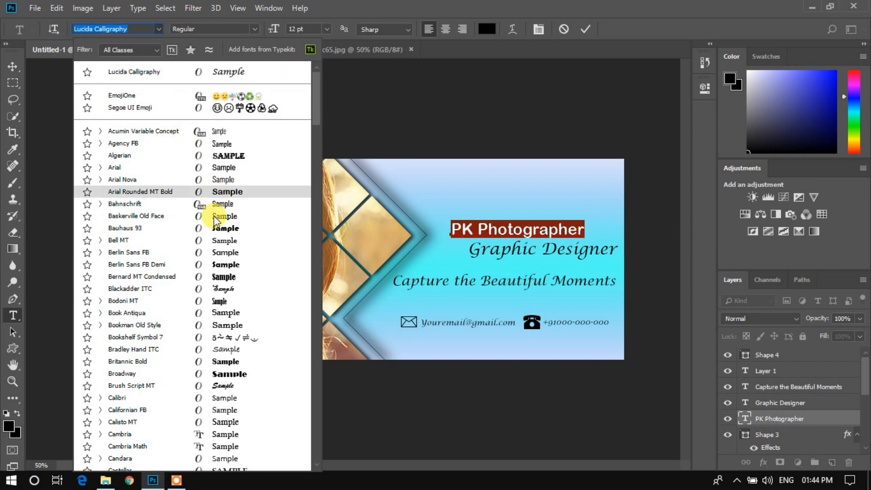
click(231, 363)
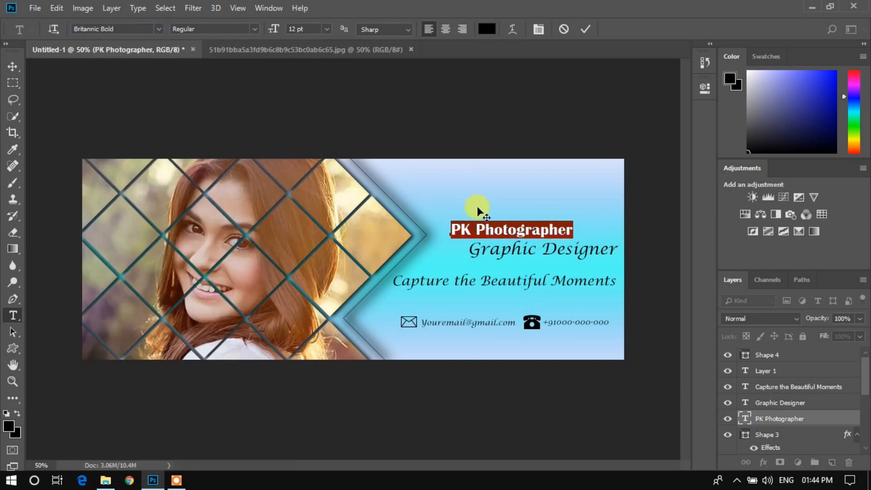
Set the "PK Photographer" text size to 18 pt and commit the text edit.
click(326, 29)
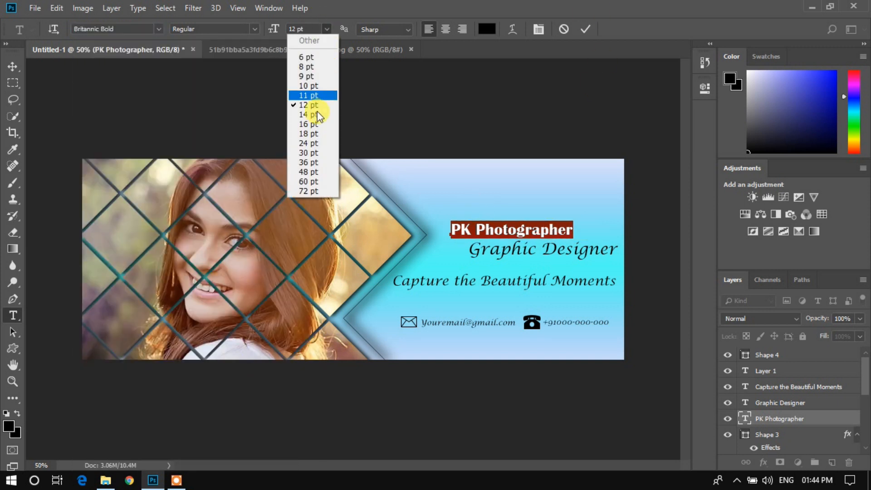
click(314, 162)
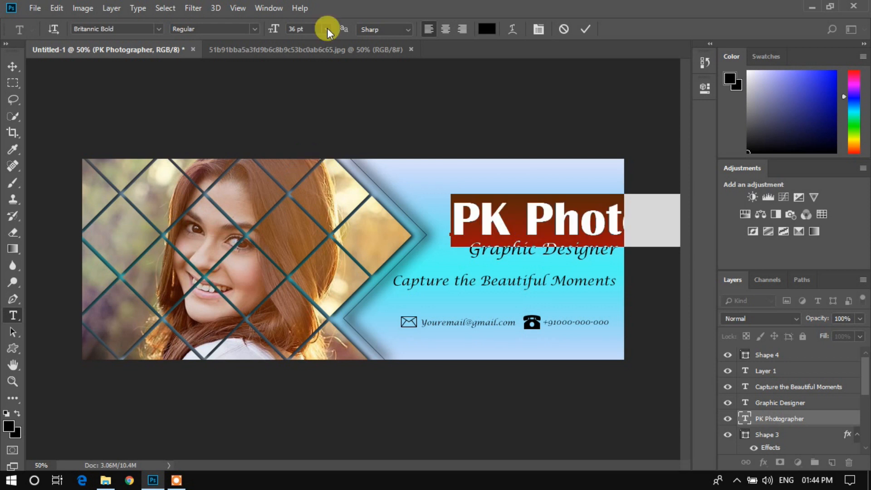
click(326, 29)
click(316, 138)
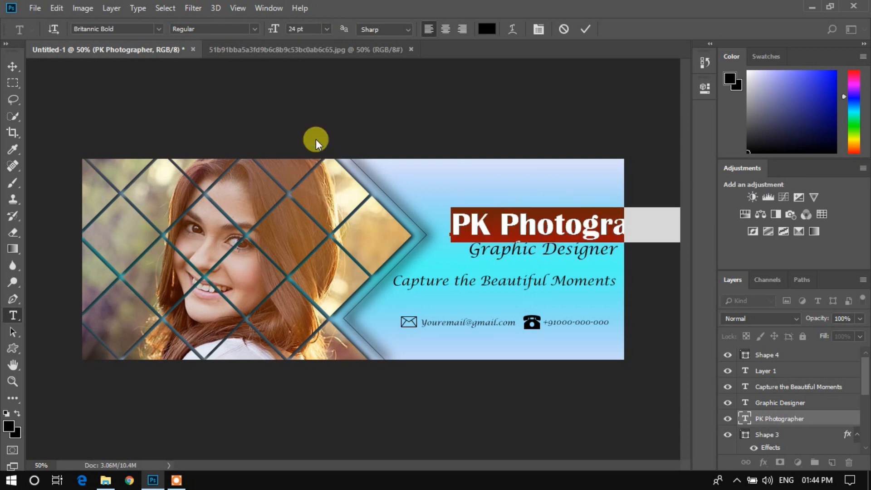
click(326, 29)
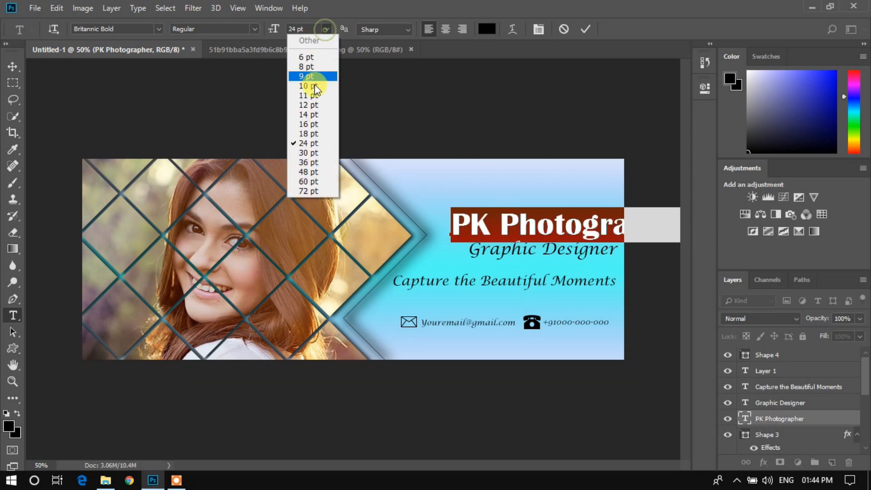
click(304, 124)
click(325, 28)
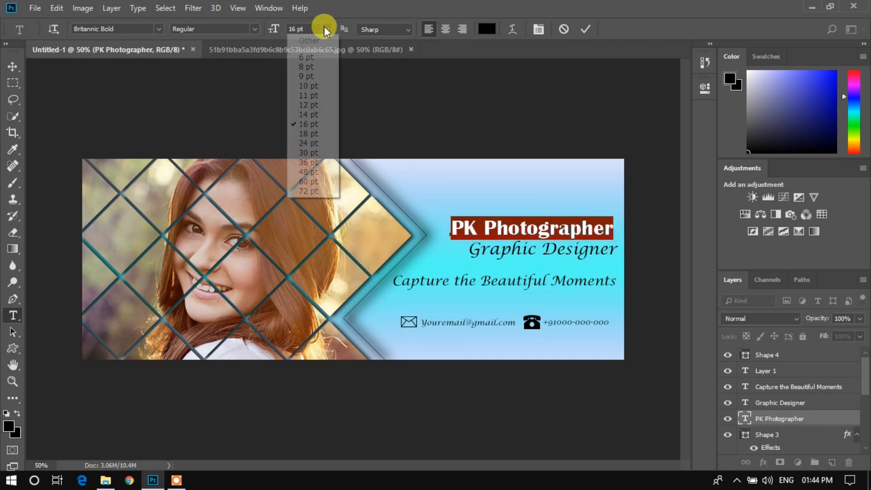
click(312, 134)
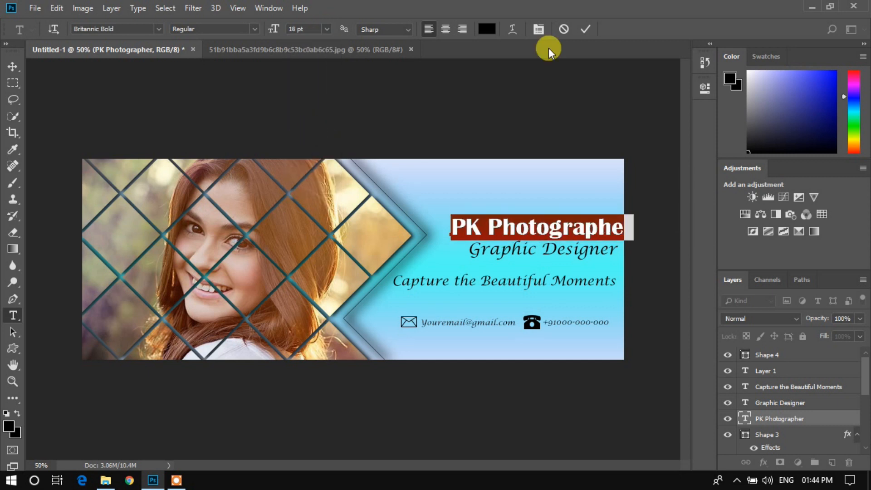
click(586, 28)
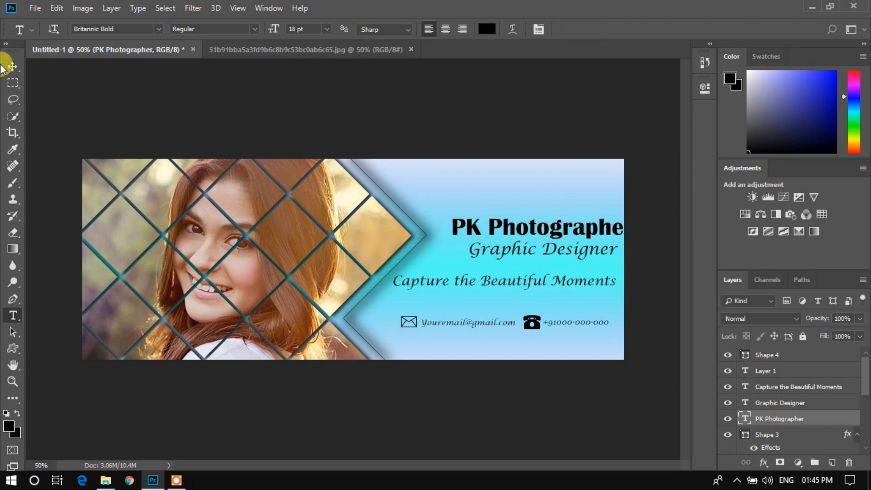
Move the "PK Photographer" title up and left so it fits inside the banner, and raise "Graphic Designer" to just beneath it.
click(13, 66)
drag(567, 234, 545, 212)
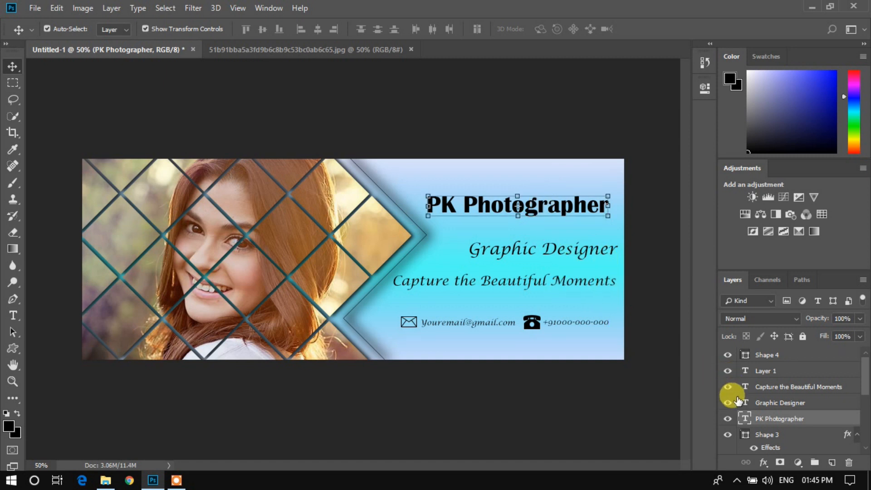
click(773, 407)
drag(567, 253, 567, 238)
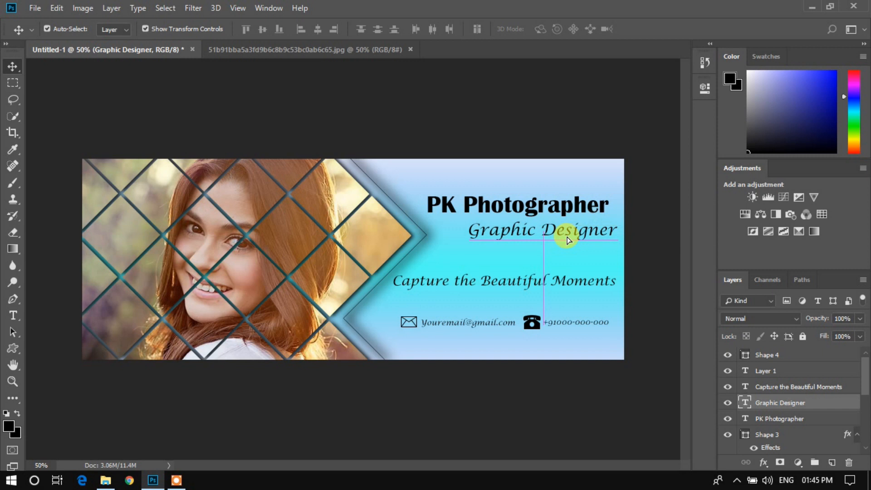
click(630, 402)
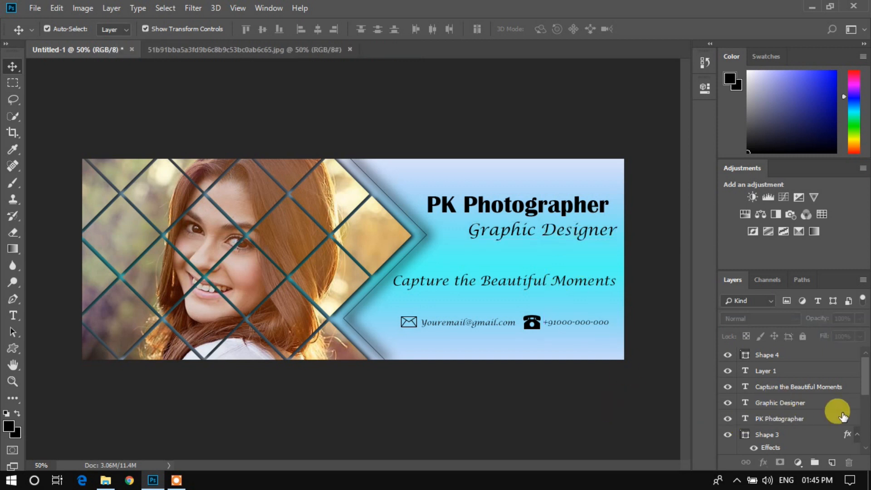
Move the "Capture the Beautiful Moments" tagline slightly down towards the contact line and deselect it.
click(510, 282)
mouse_move(510, 282)
mouse_down()
mouse_move(521, 267)
mouse_move(516, 293)
mouse_up()
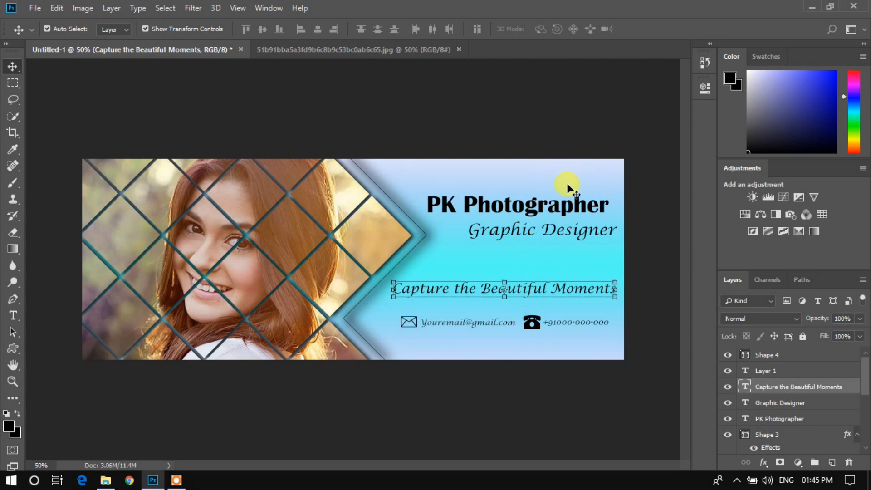
click(582, 132)
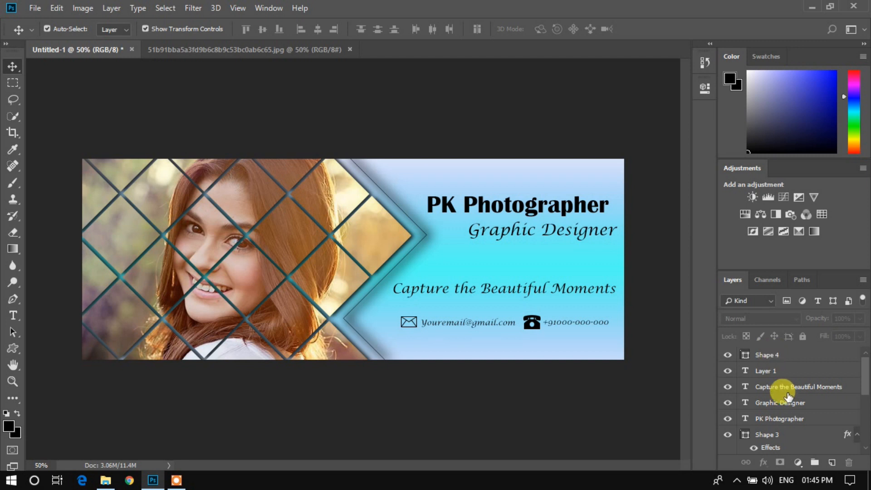
Change the whole phone number text beside the telephone icon to Bernard MT Condensed at 8 pt.
click(797, 419)
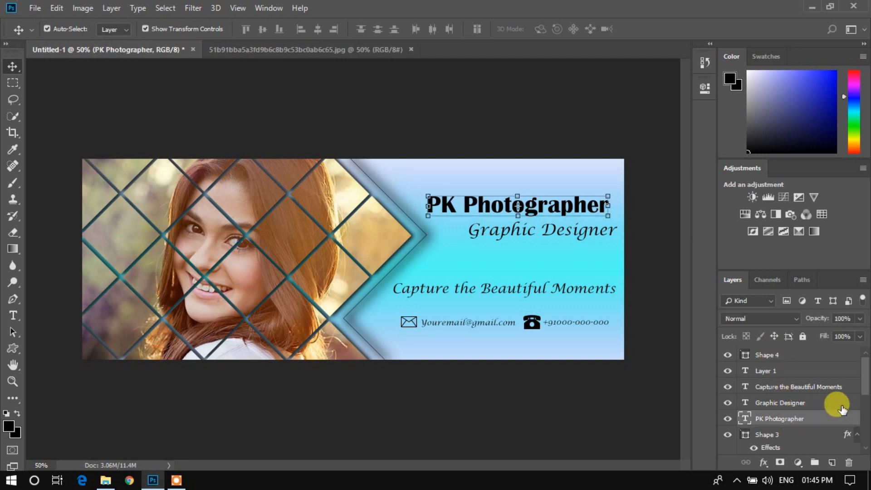
drag(862, 363, 863, 428)
click(785, 397)
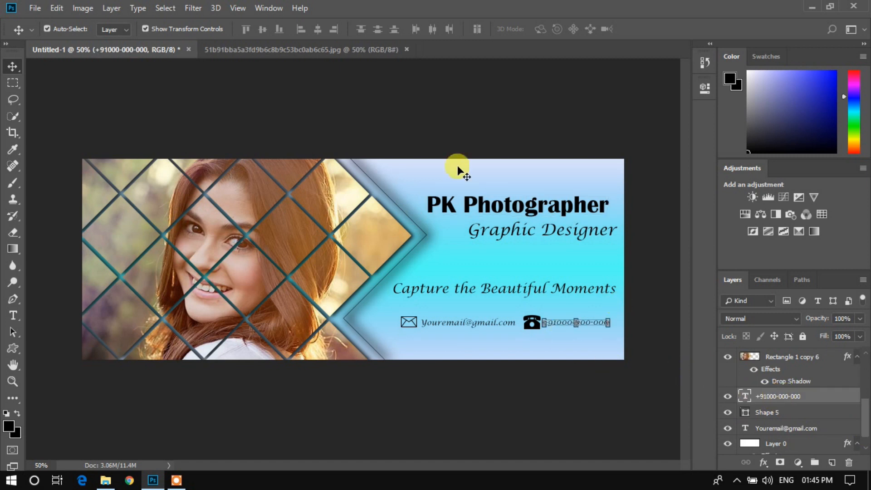
click(13, 314)
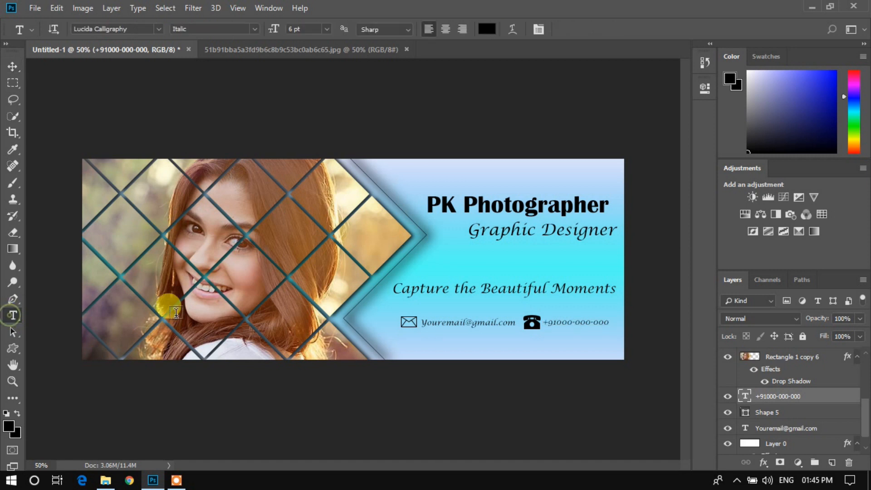
click(545, 324)
drag(545, 324, 619, 322)
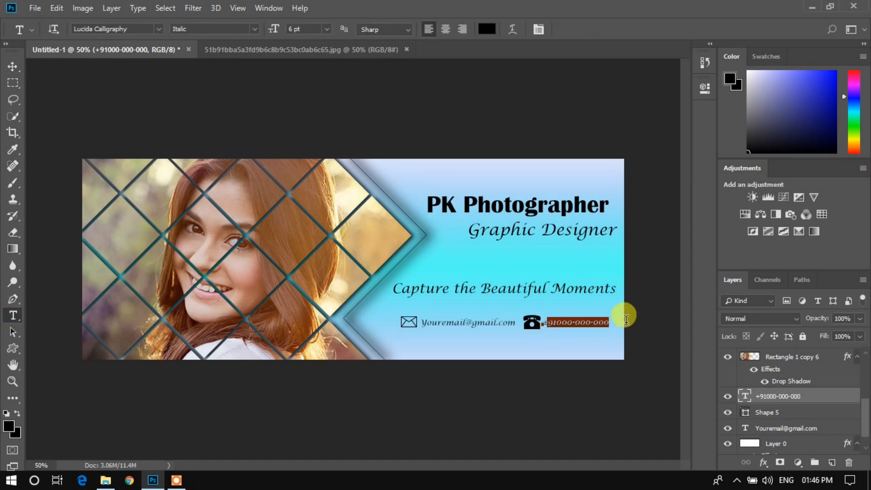
drag(542, 323, 622, 325)
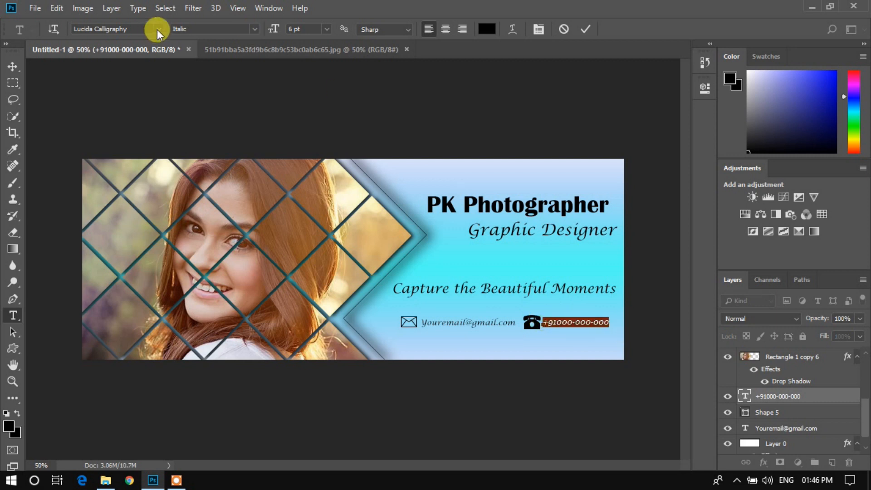
click(158, 29)
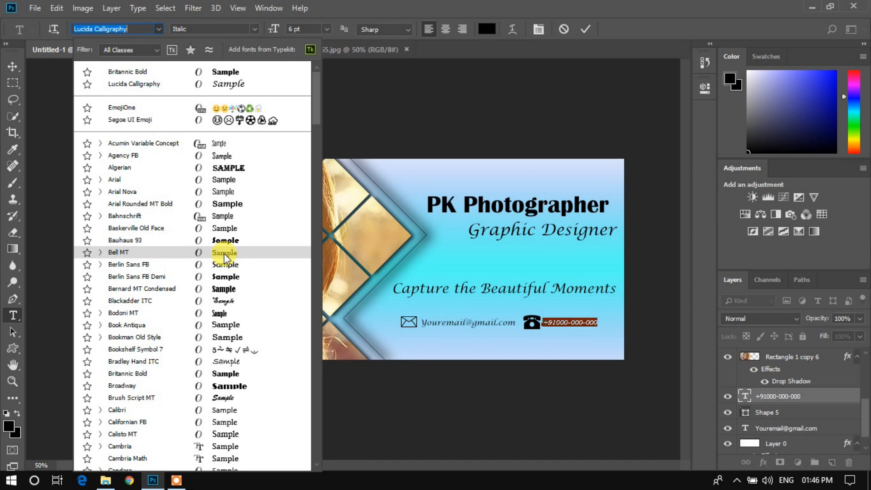
click(225, 288)
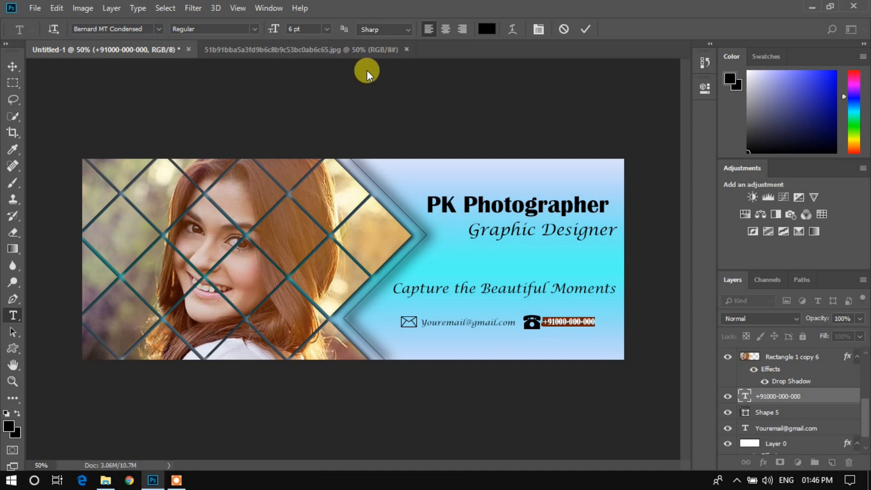
click(328, 29)
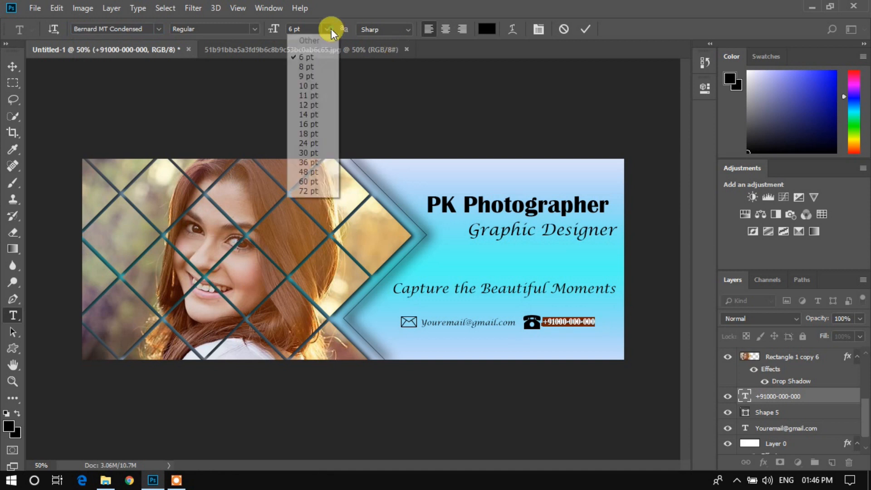
click(311, 67)
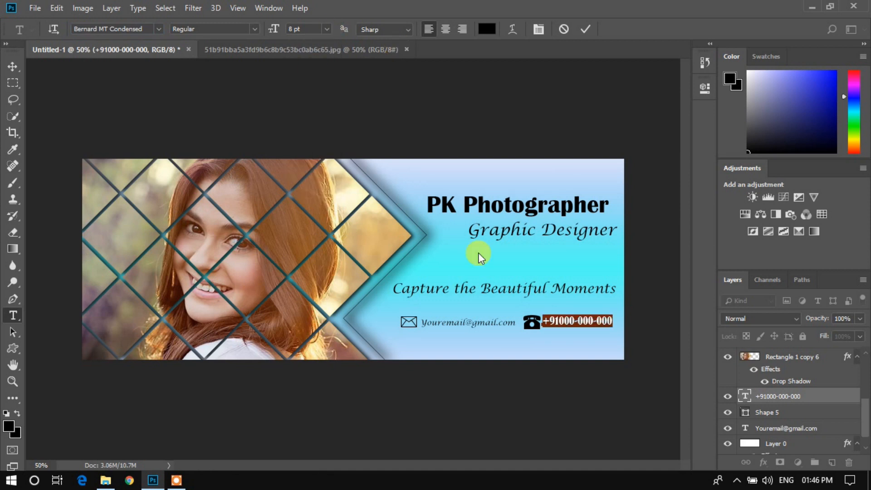
Change the font of the whole e-mail address text beside the envelope icon to Bernard MT Condensed.
click(784, 430)
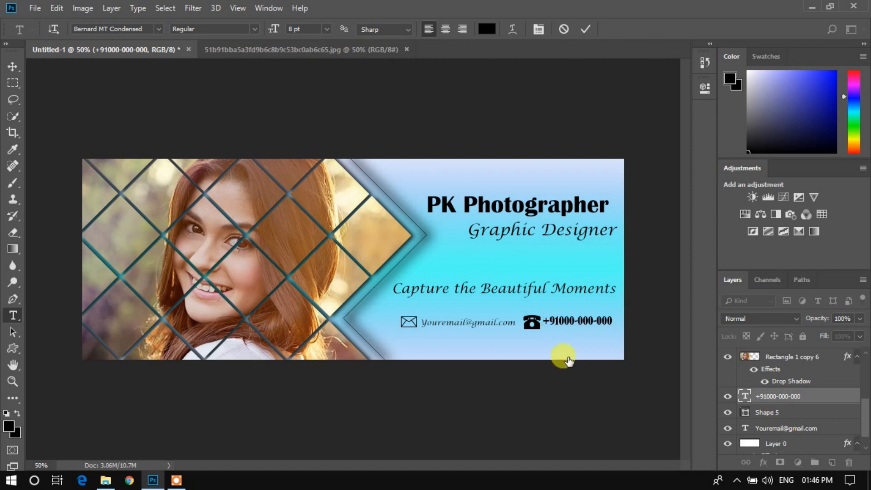
drag(422, 323, 525, 324)
drag(419, 323, 524, 328)
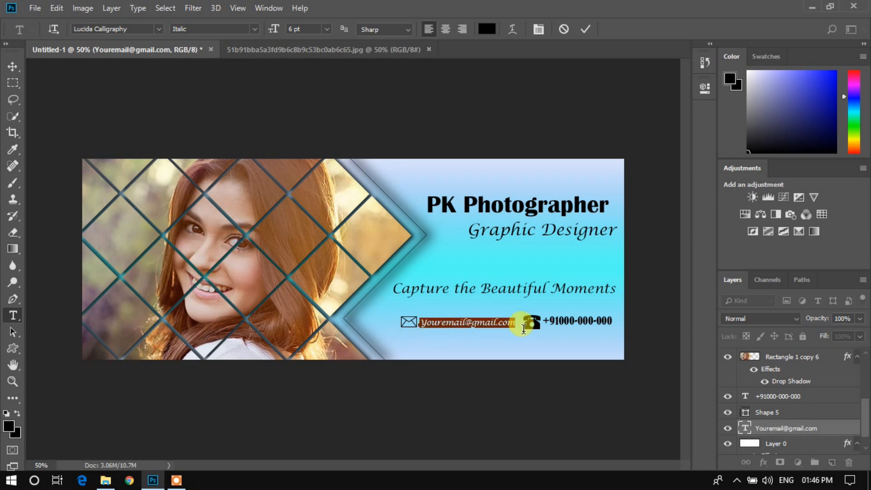
click(159, 29)
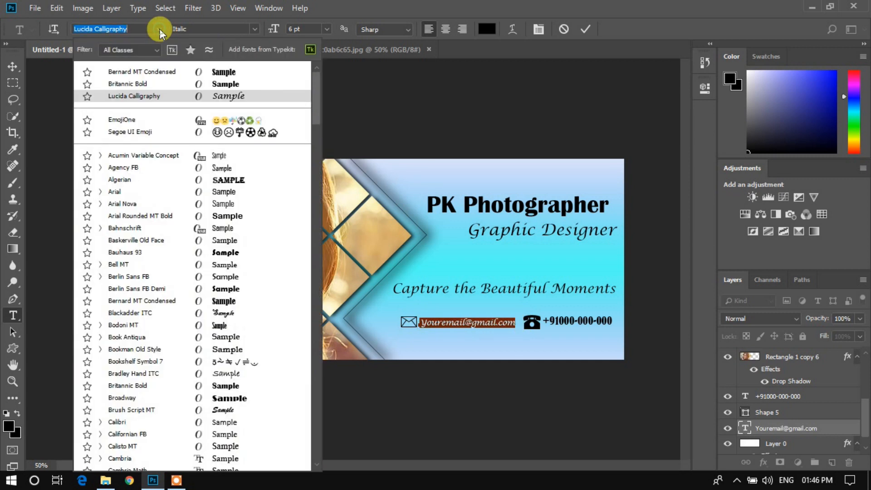
click(161, 72)
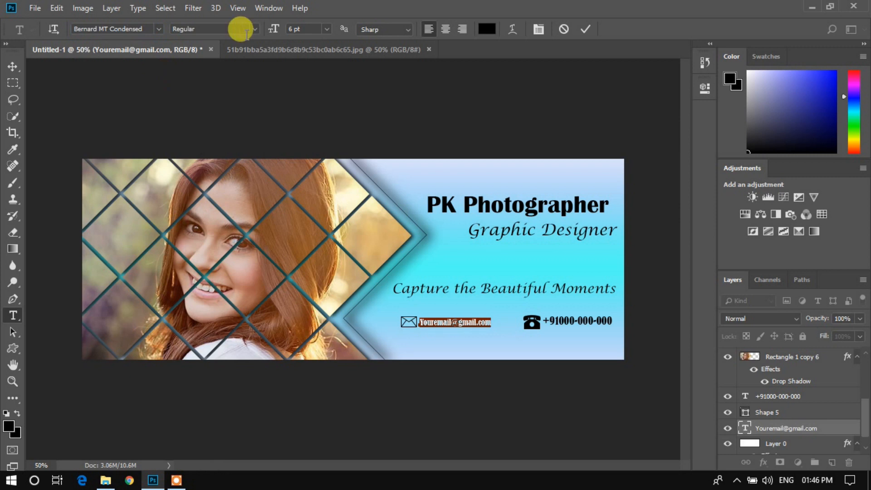
Set the e-mail address text size to 8 pt and commit the text edit.
click(328, 29)
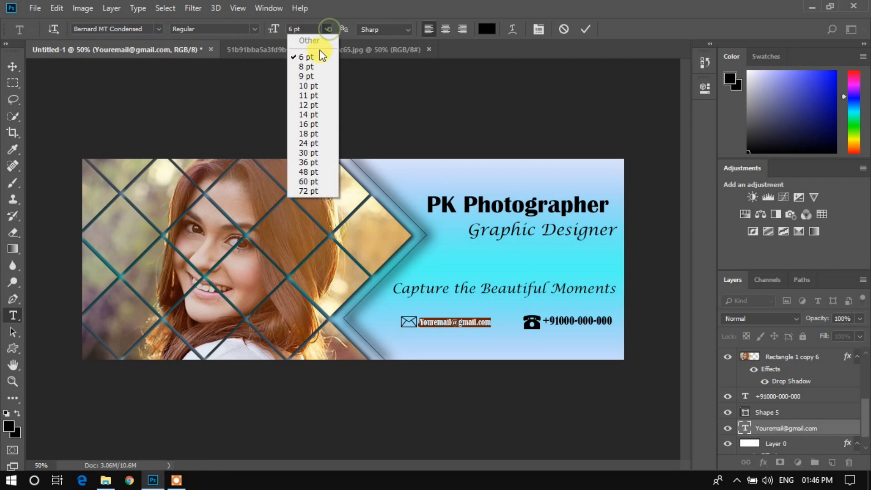
click(312, 85)
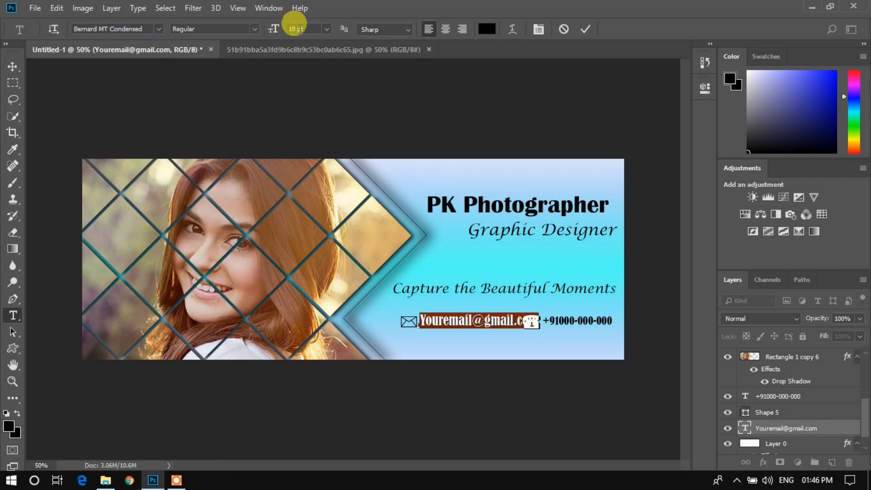
click(327, 29)
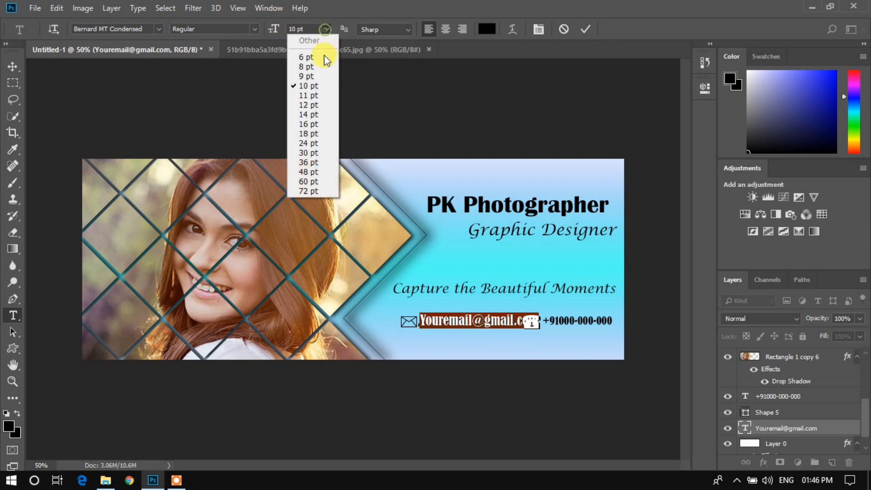
click(315, 75)
click(327, 29)
click(310, 68)
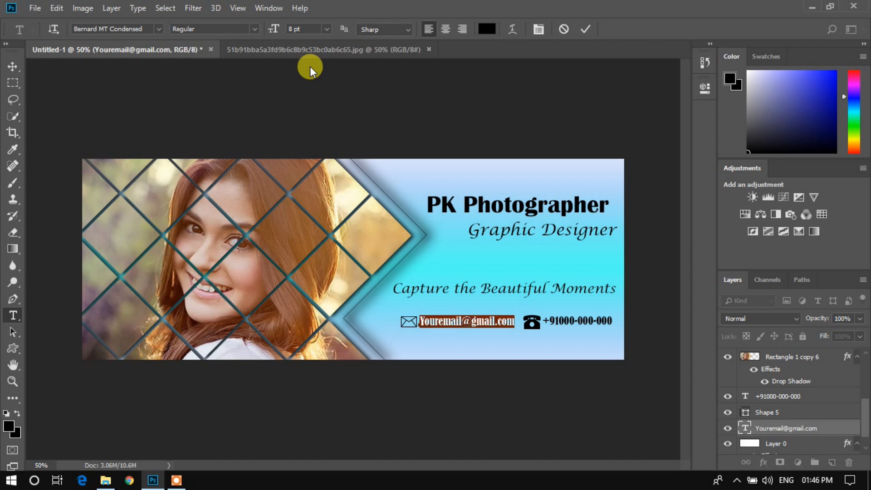
click(583, 30)
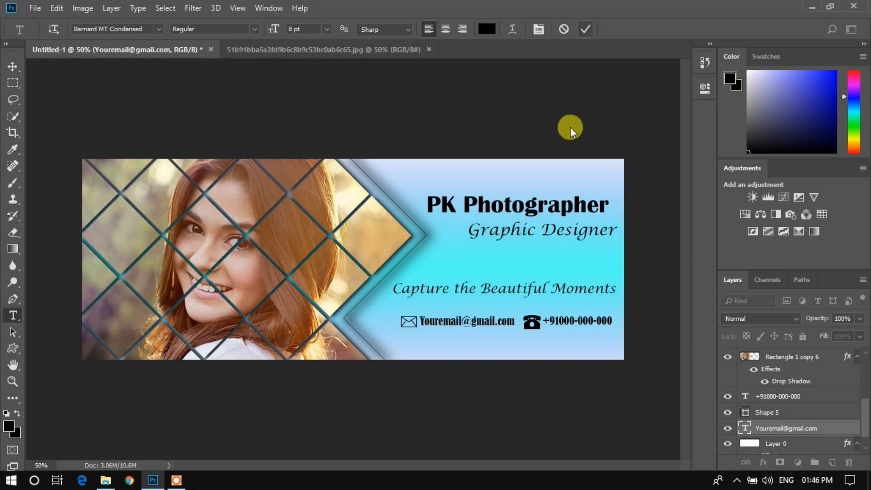
Nudge the phone number text slightly down and to the right to align it with the telephone icon and e-mail text.
click(783, 397)
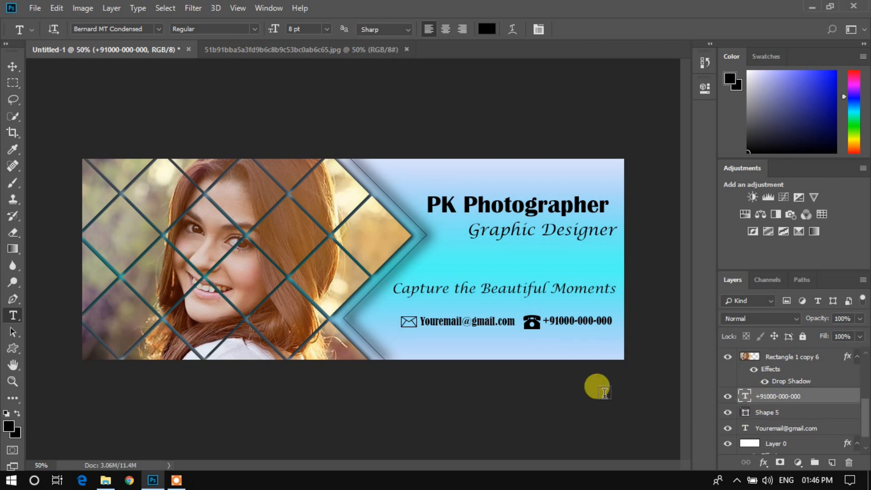
click(12, 66)
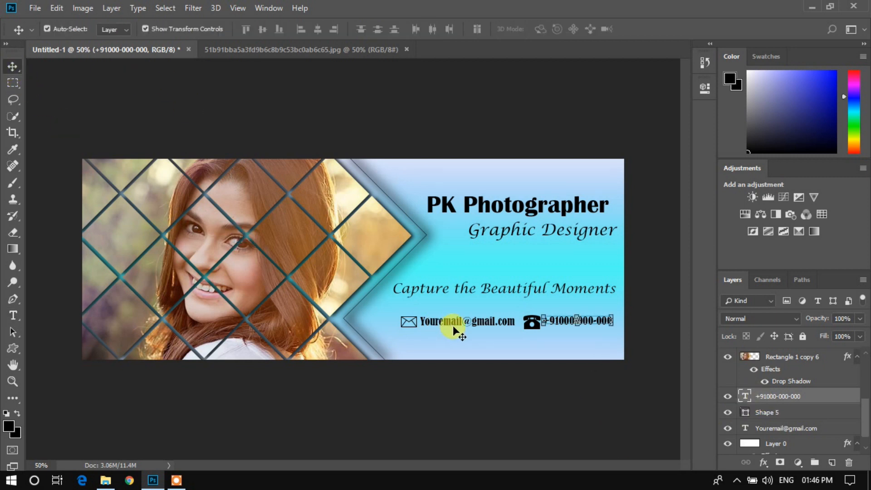
key(Down)
key(Down)
key(Down)
key(Down)
key(Down)
key(Down)
key(Down)
key(Down)
key(Down)
key(Down)
key(Right)
key(Right)
key(Right)
key(Right)
key(Right)
key(Right)
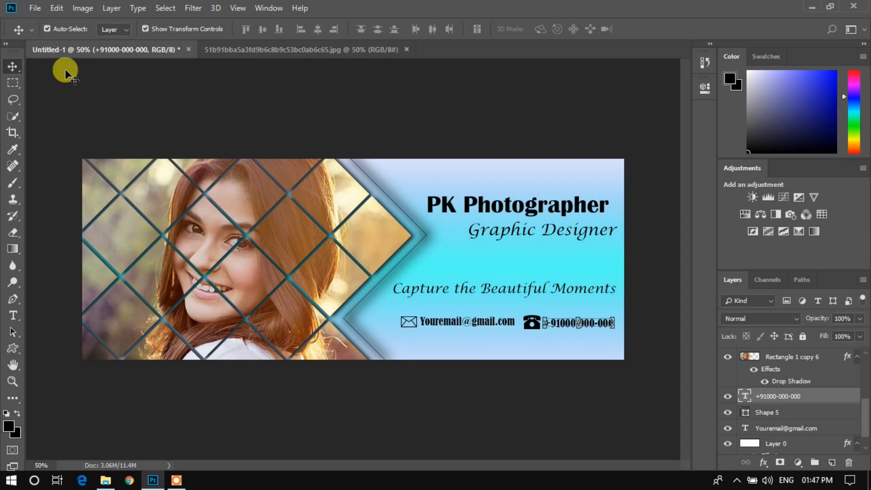
Start saving the finished banner with Save As.
click(34, 9)
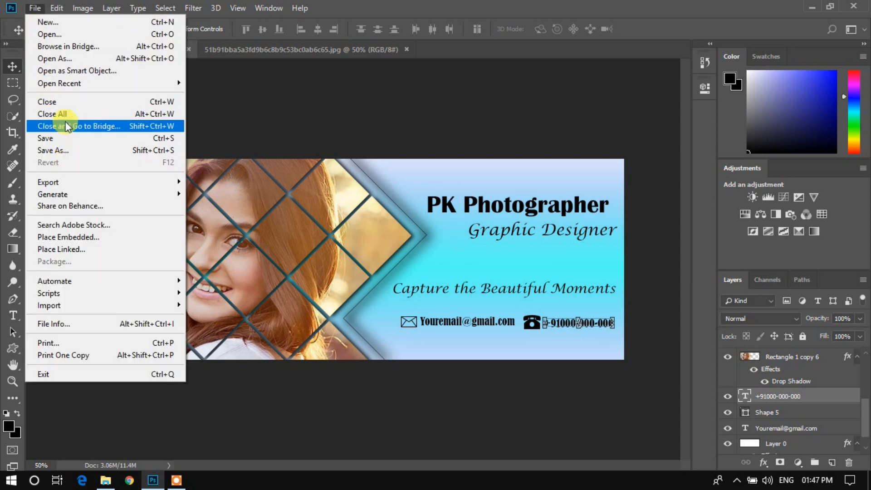
click(69, 150)
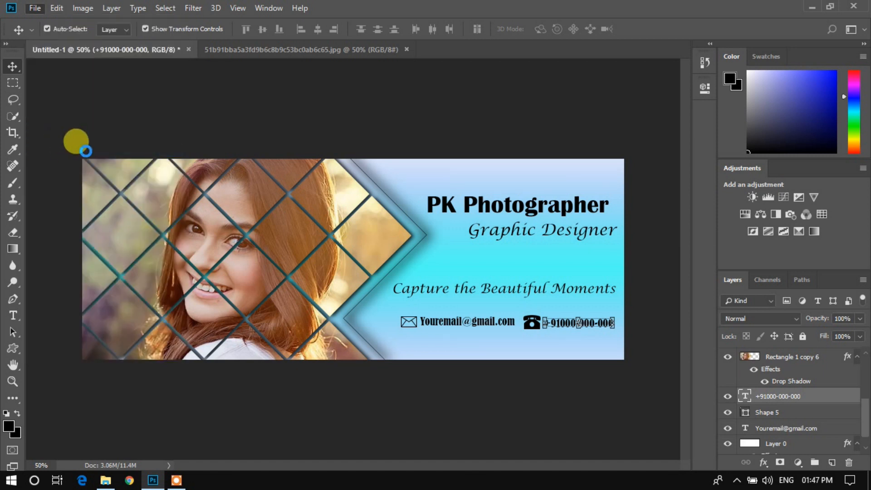